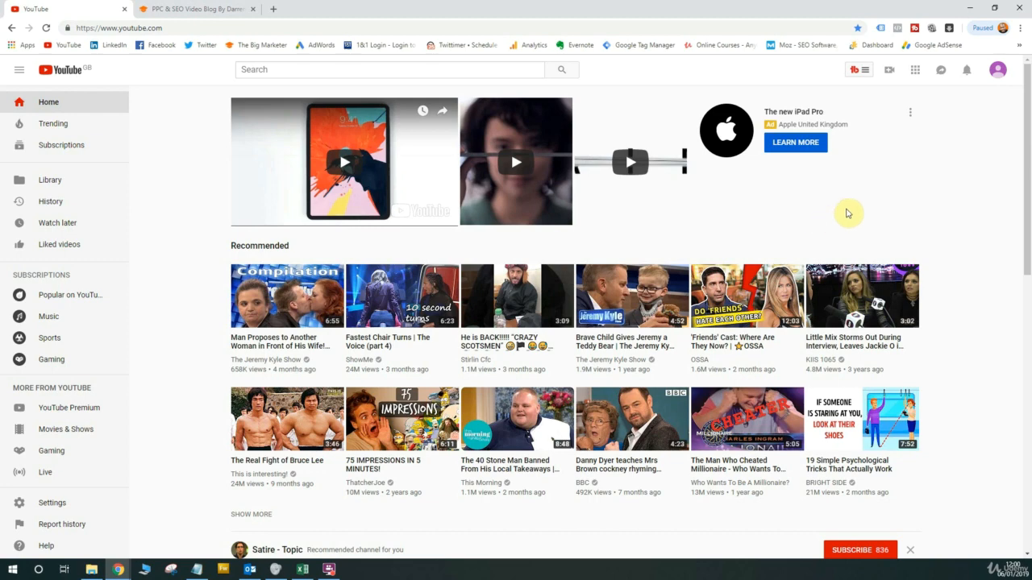
Open the video upload page and look over the TubeBuddy extension's tools overview.
left_click(890, 72)
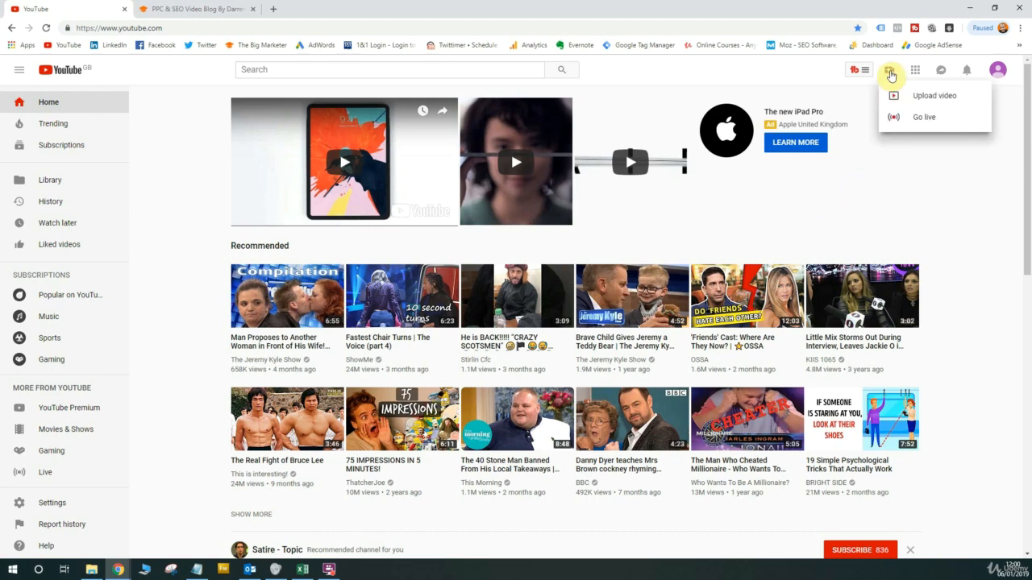
left_click(966, 100)
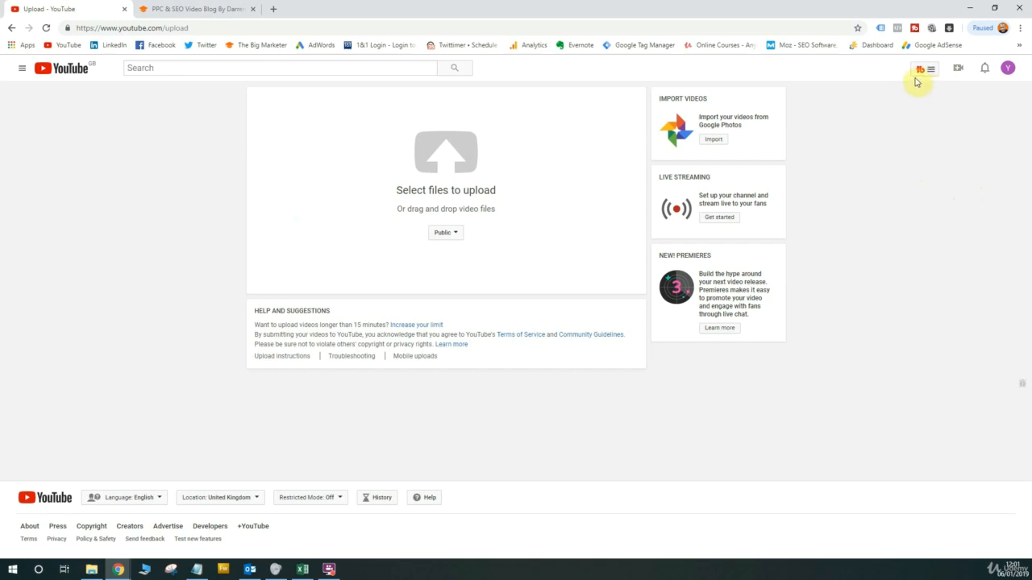
left_click(923, 70)
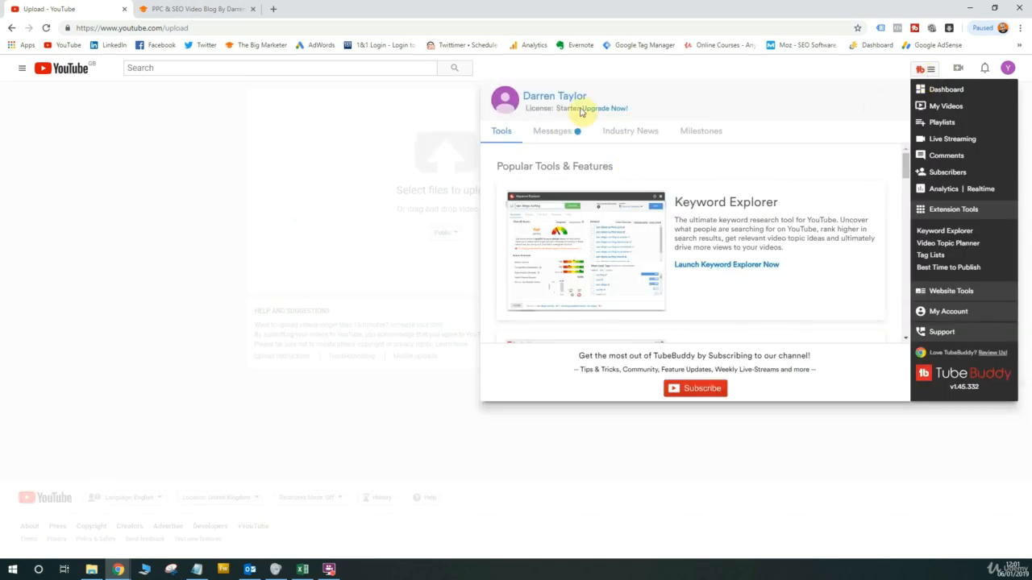
left_click(124, 199)
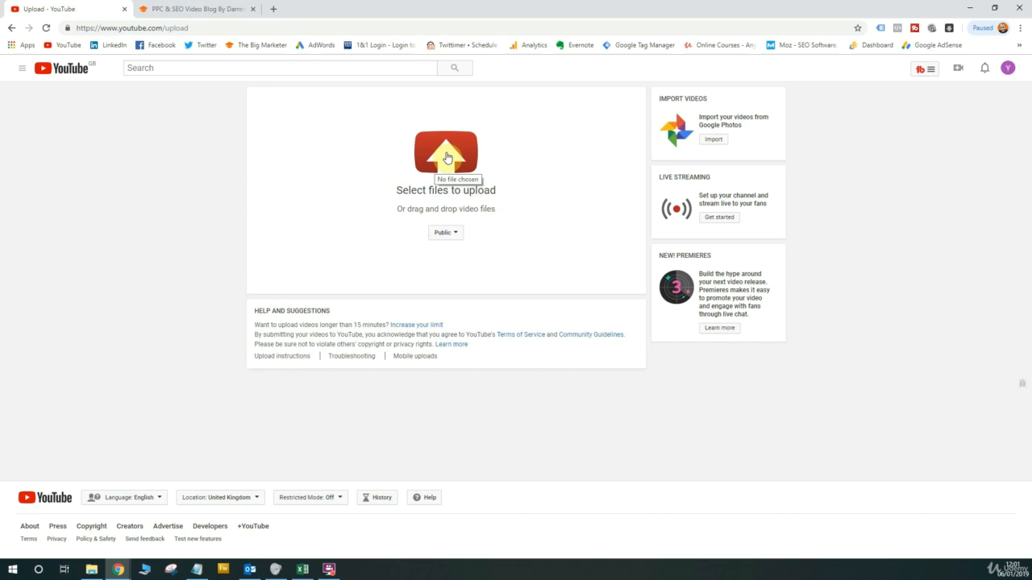
Start uploading the video file MVI_0868 and clear its default title.
left_click(447, 157)
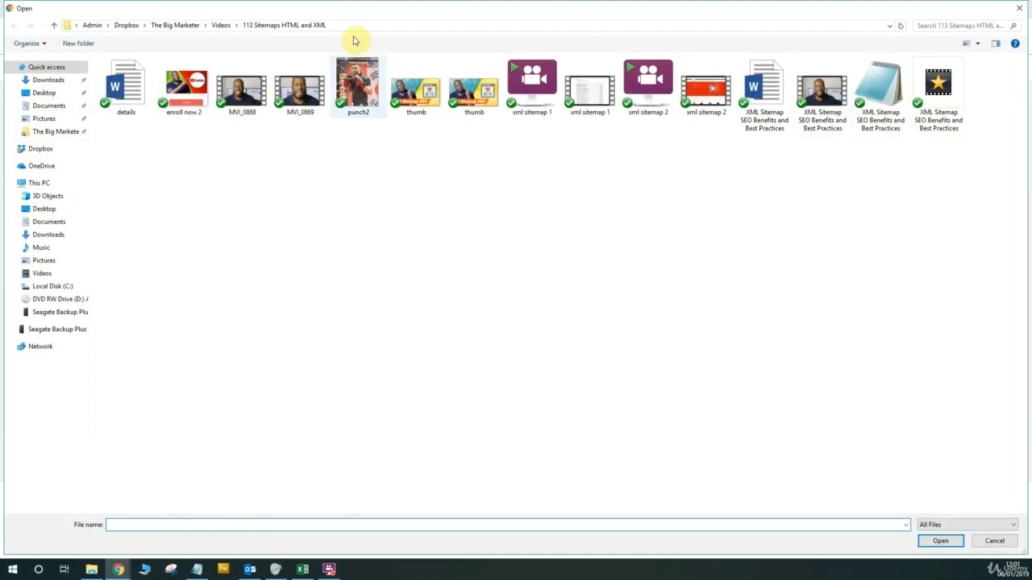
double_click(244, 89)
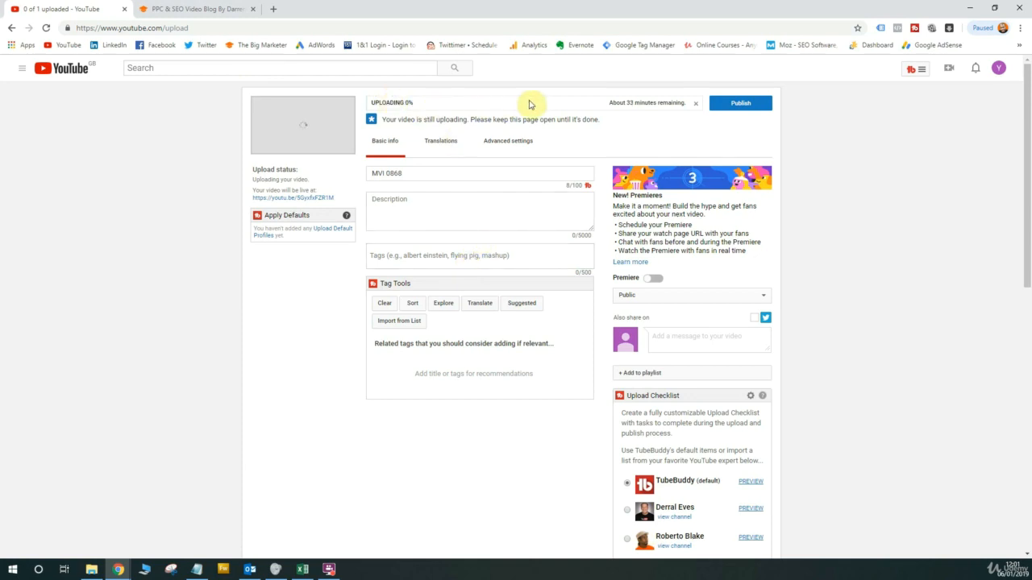
left_click_drag(414, 174, 372, 173)
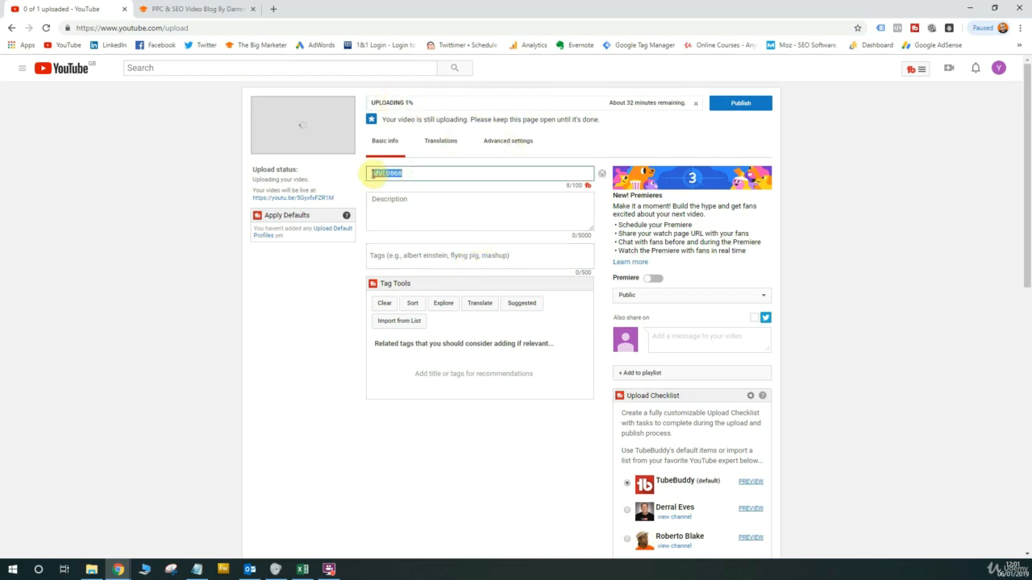
key("BackSpace")
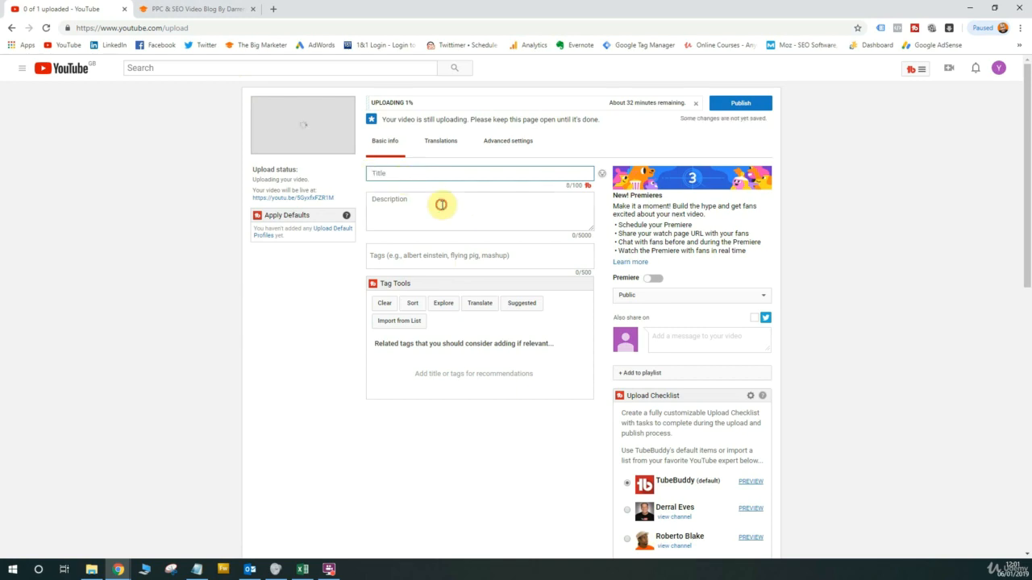
left_click(443, 202)
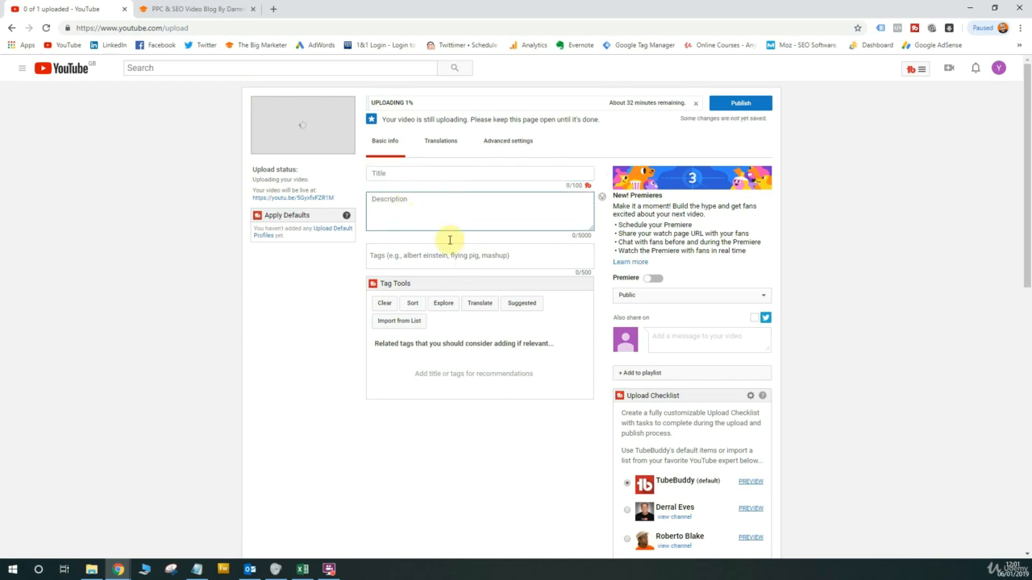
left_click(470, 256)
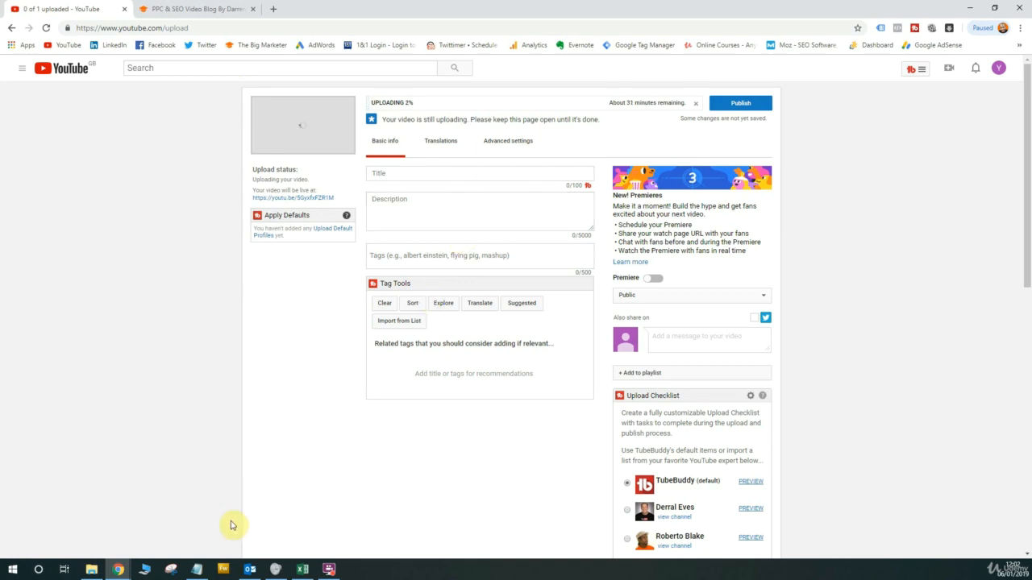
Switch to the Notepad keyword notes, place them beside the upload form and put the main keyword on its own line.
left_click(197, 569)
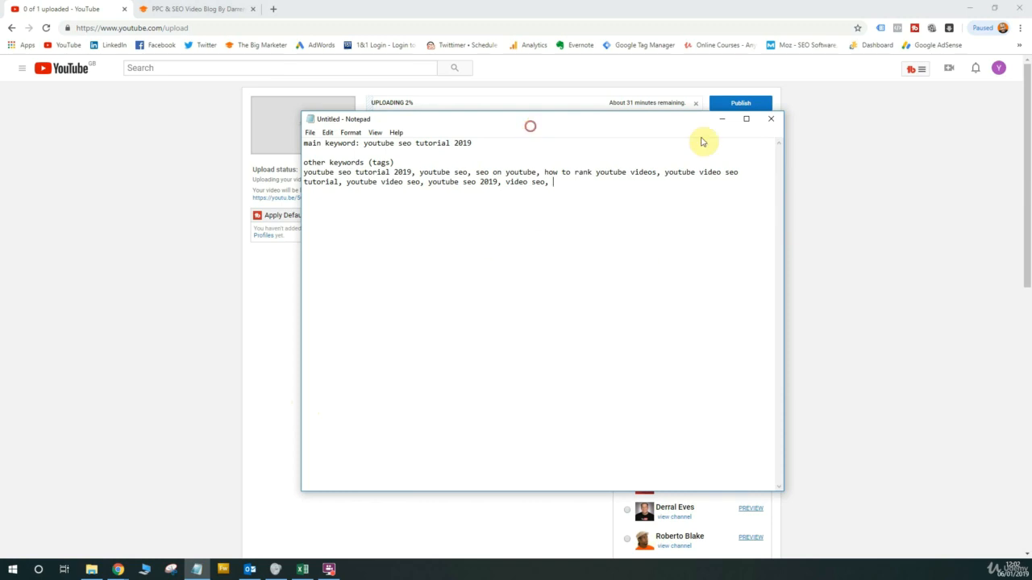
left_click_drag(701, 142, 751, 143)
left_click_drag(523, 274, 724, 277)
left_click_drag(838, 129, 811, 99)
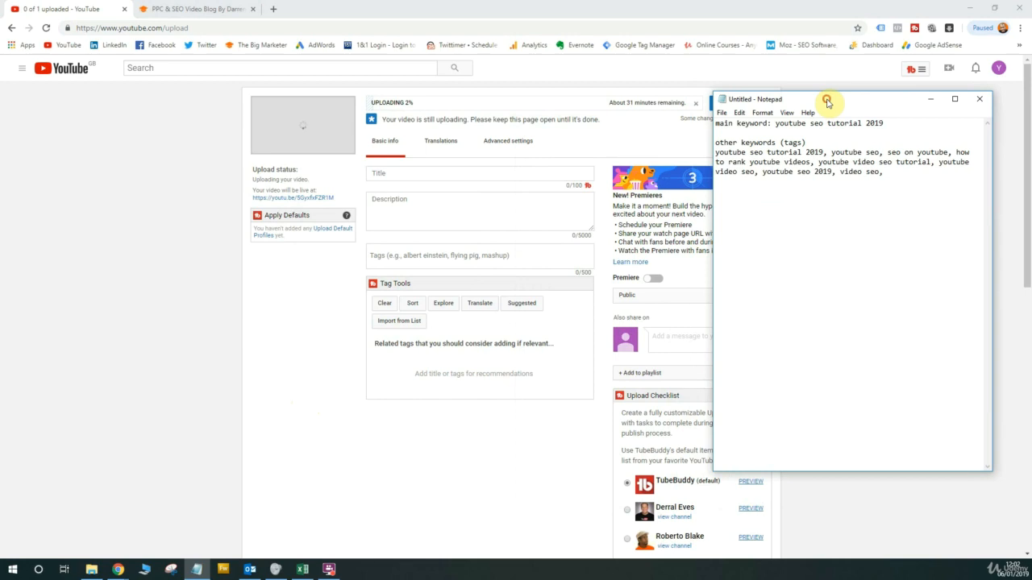
left_click(773, 123)
key("Return")
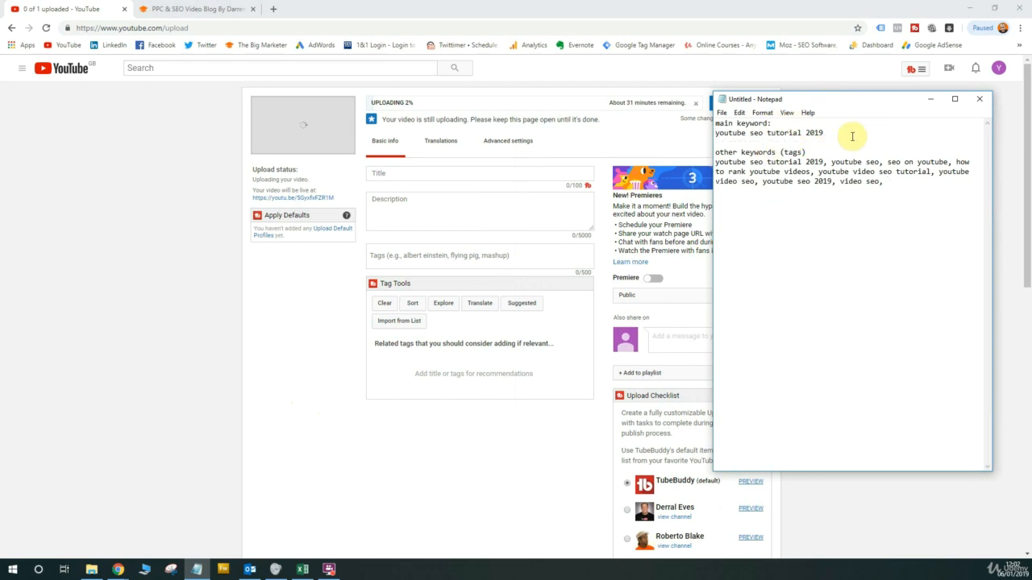
left_click_drag(850, 135, 712, 134)
left_click(817, 134)
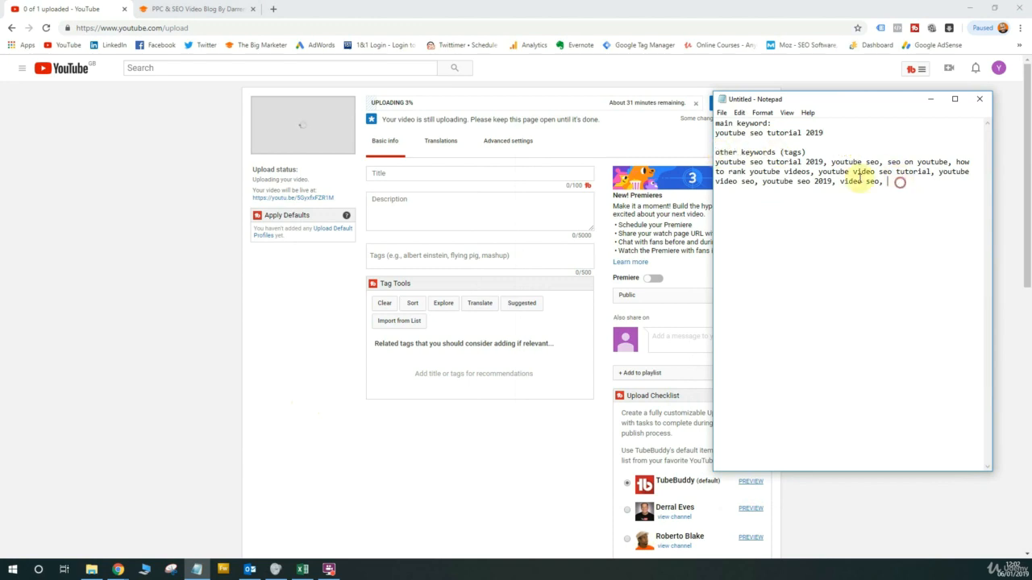
left_click_drag(895, 182, 706, 159)
left_click(842, 204)
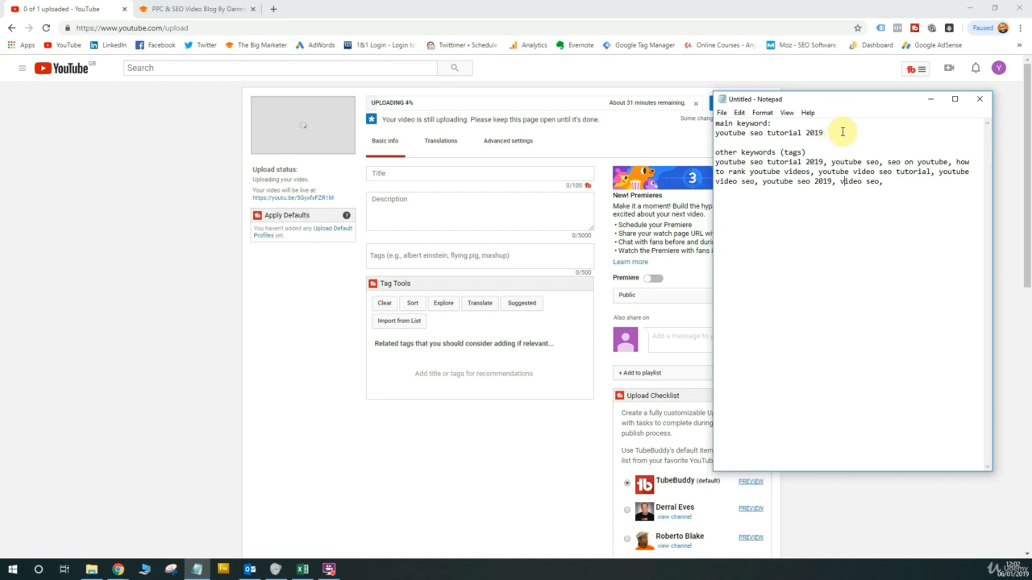
left_click_drag(842, 132, 716, 132)
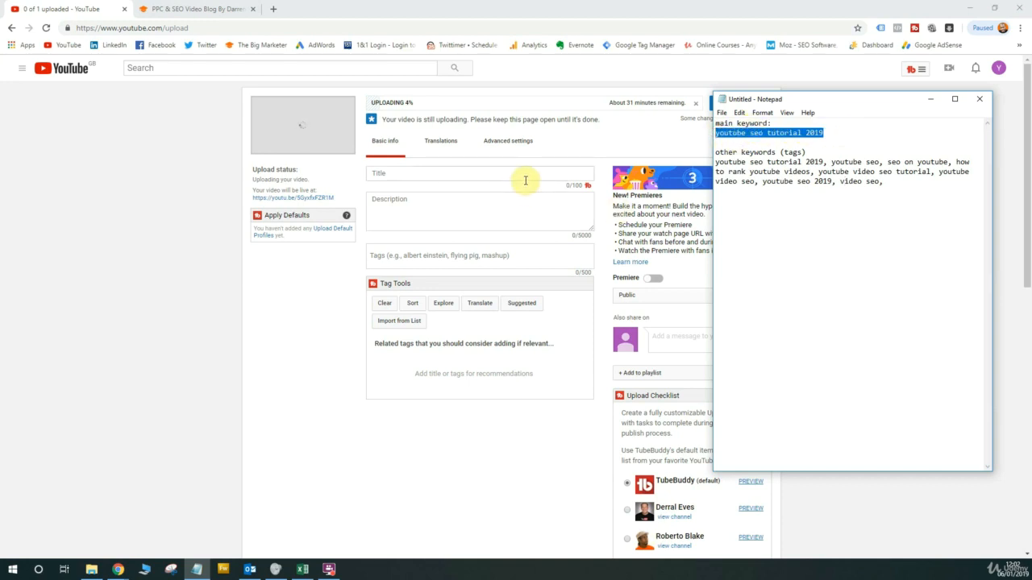
left_click(790, 143)
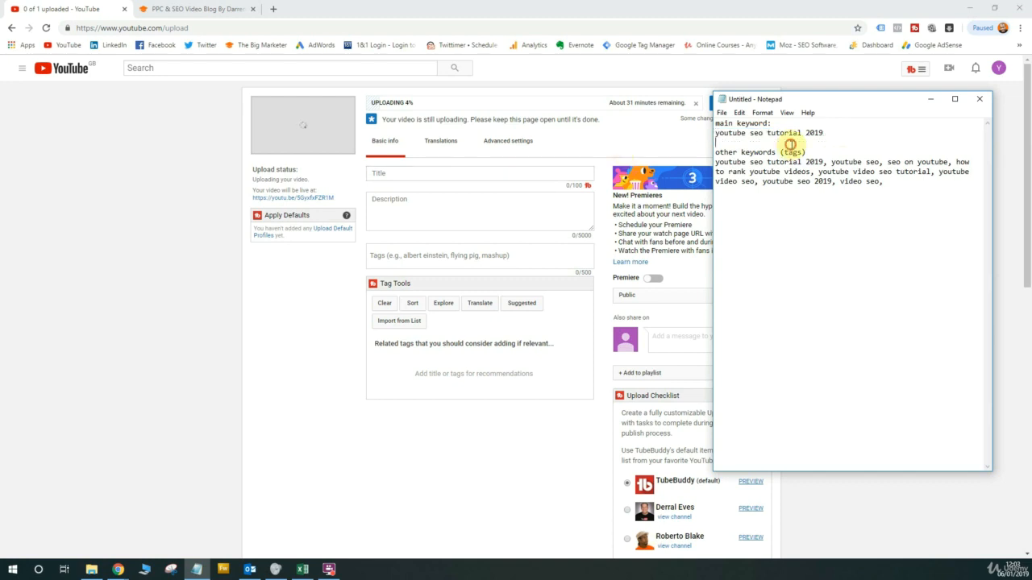
Copy the main keyword "youtube seo tutorial 2019" from the notes into the video's title.
left_click_drag(836, 132, 709, 137)
key("ctrl+c")
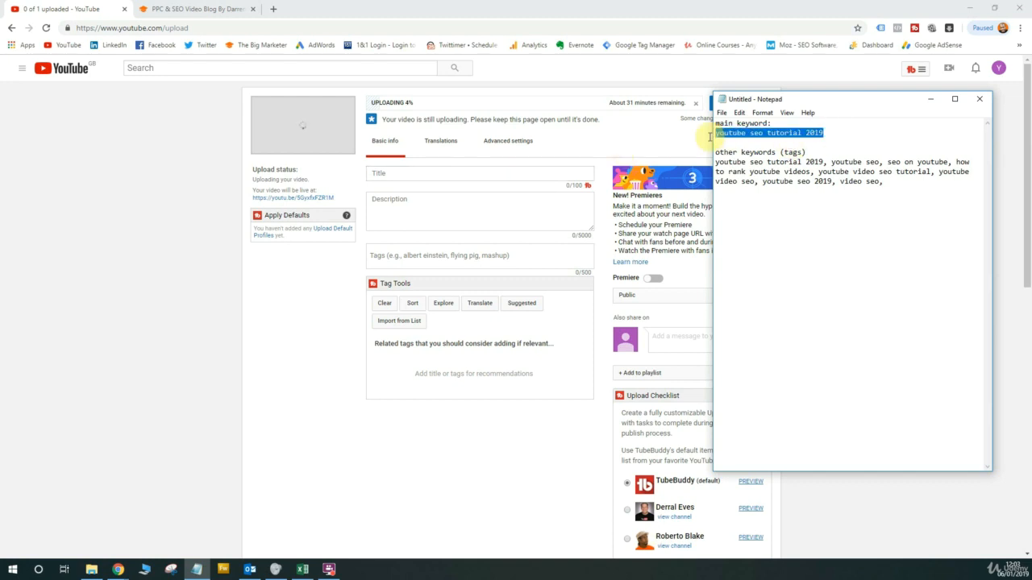
left_click(513, 176)
key("ctrl+v")
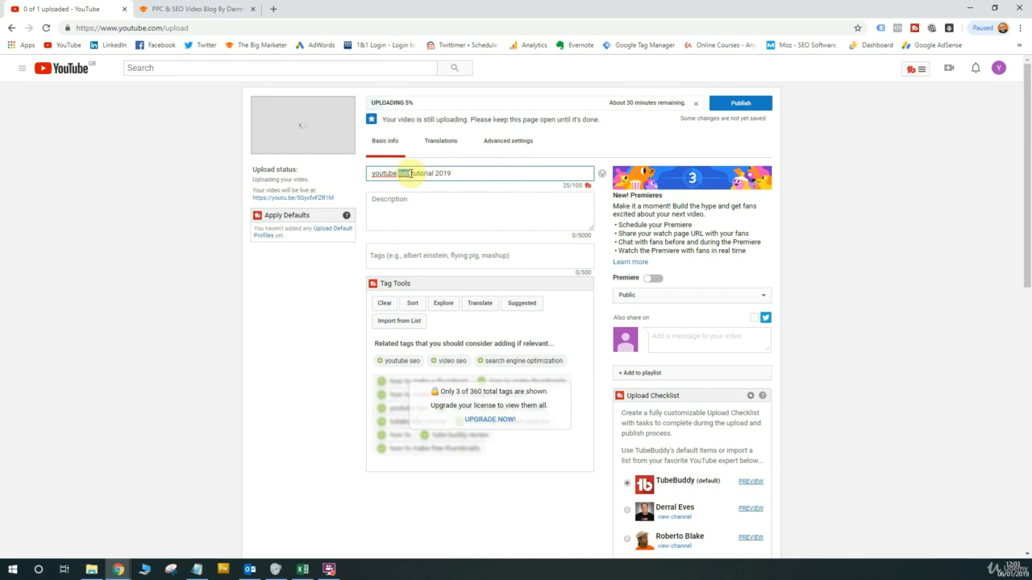
Correct the capitalization of the video title to "YouTube SEO Tutorial 2019".
double_click(405, 173)
type("SEO")
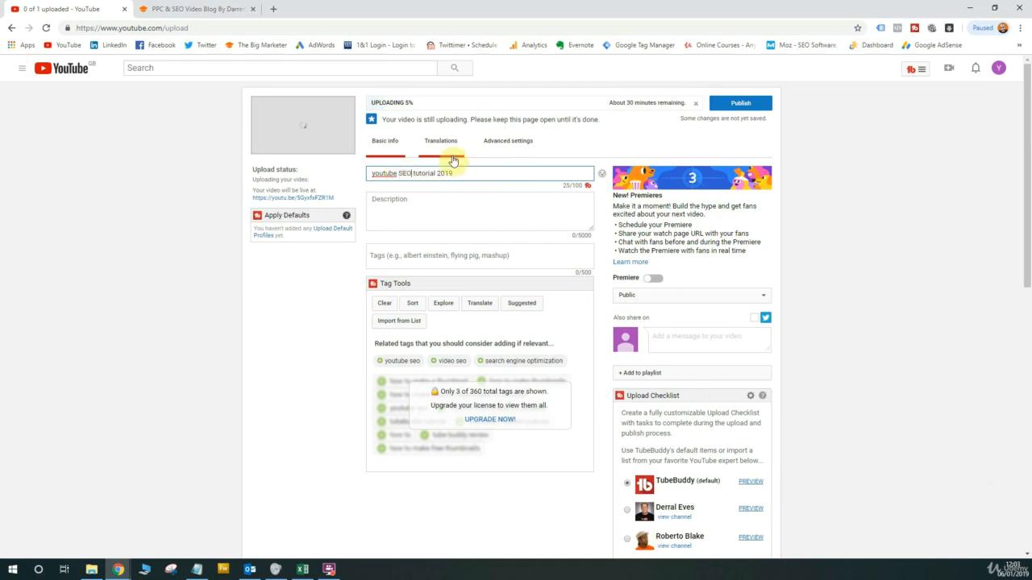
double_click(414, 174)
type("Tutorial")
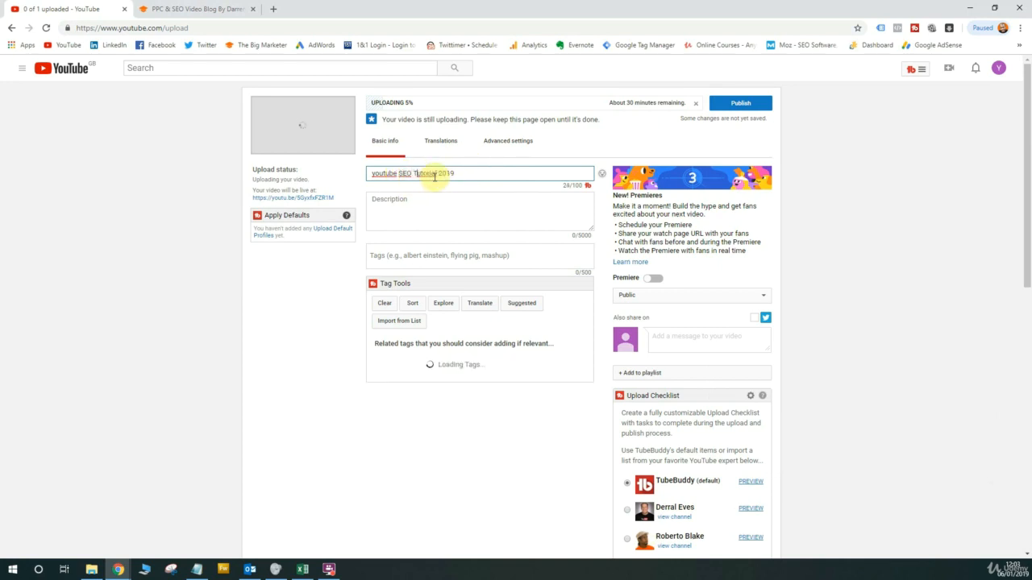
double_click(373, 174)
type("Youtube")
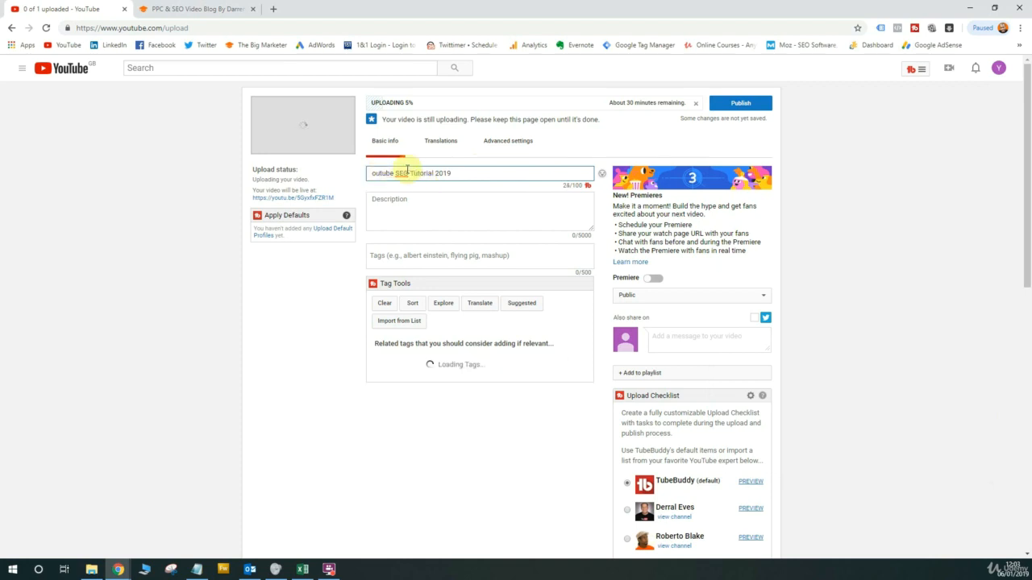
double_click(395, 174)
type("YouTube")
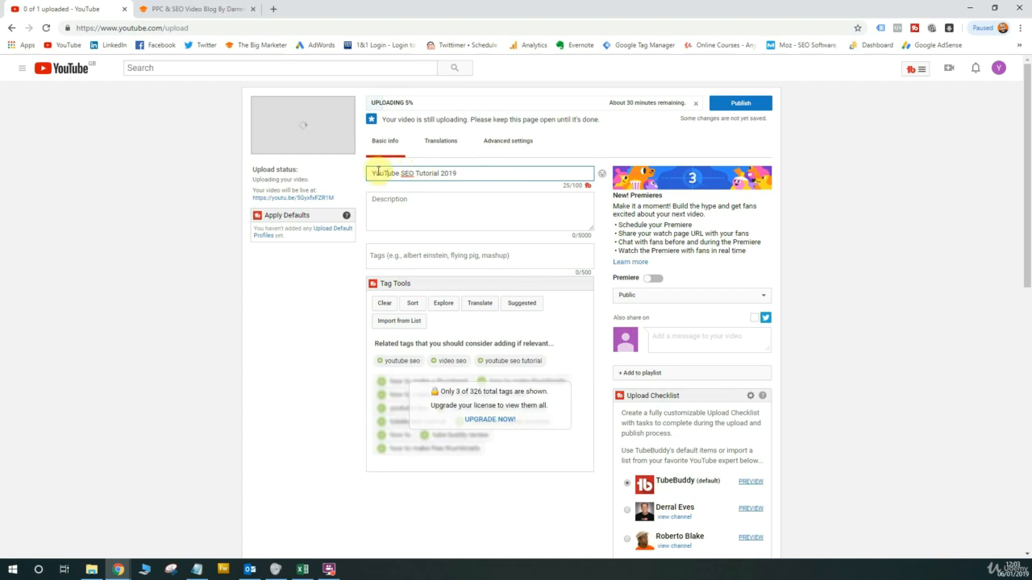
Extend the end of the video title with " - How To Win YouTube".
left_click(371, 173)
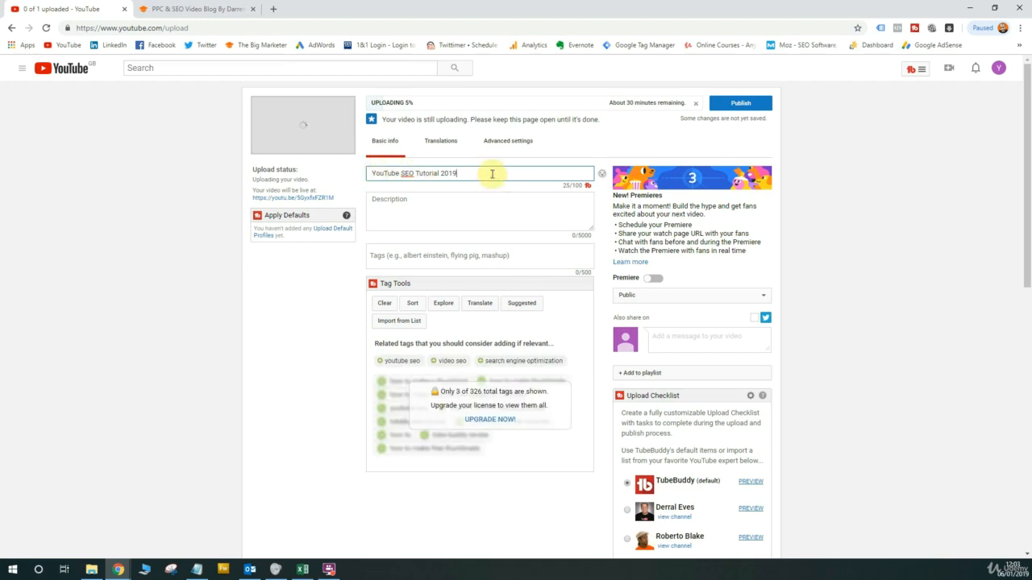
type("How To Win YouTube")
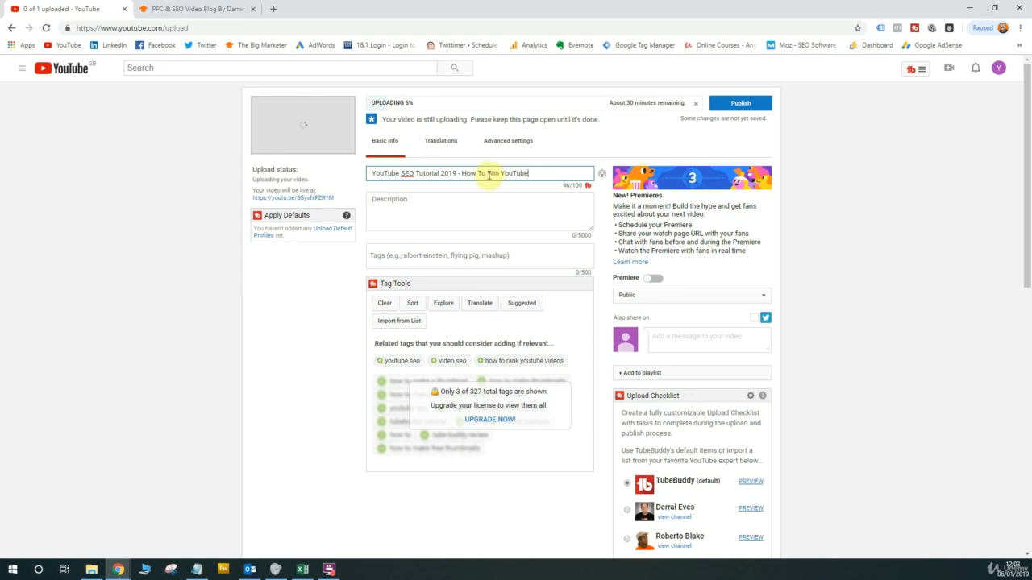
left_click_drag(489, 175, 537, 169)
left_click(537, 169)
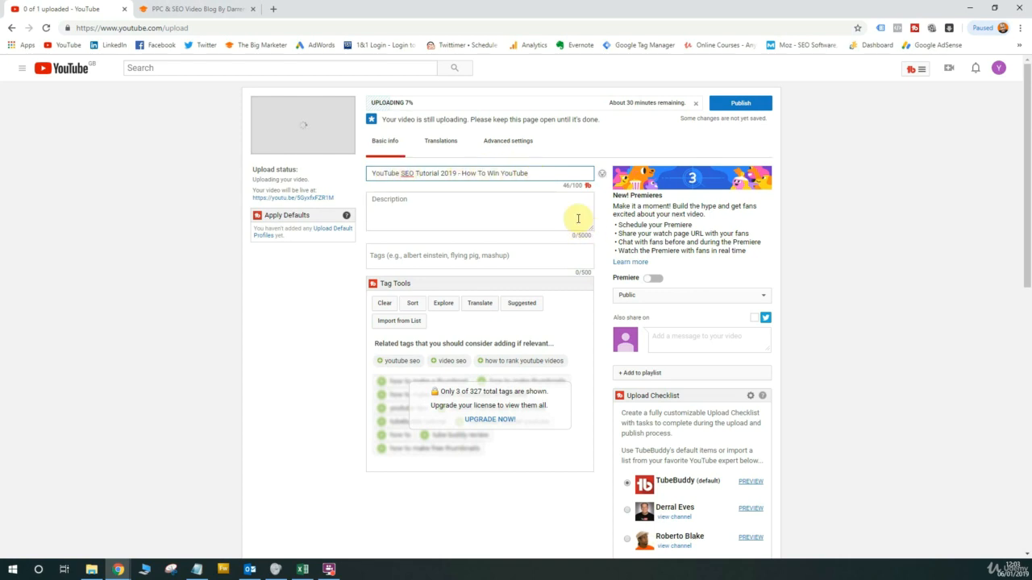
Enlarge the description box and write a keyword-rich description about ranking on YouTube as a small YouTuber, ending with a subscribe request and thebigmarketer.co.uk.
left_click(560, 209)
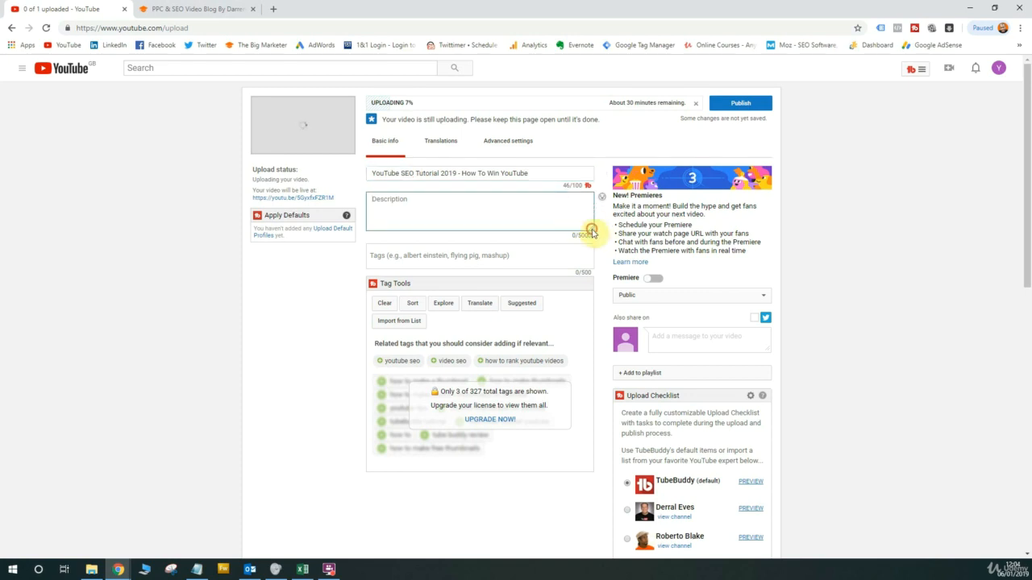
left_click_drag(591, 232, 582, 340)
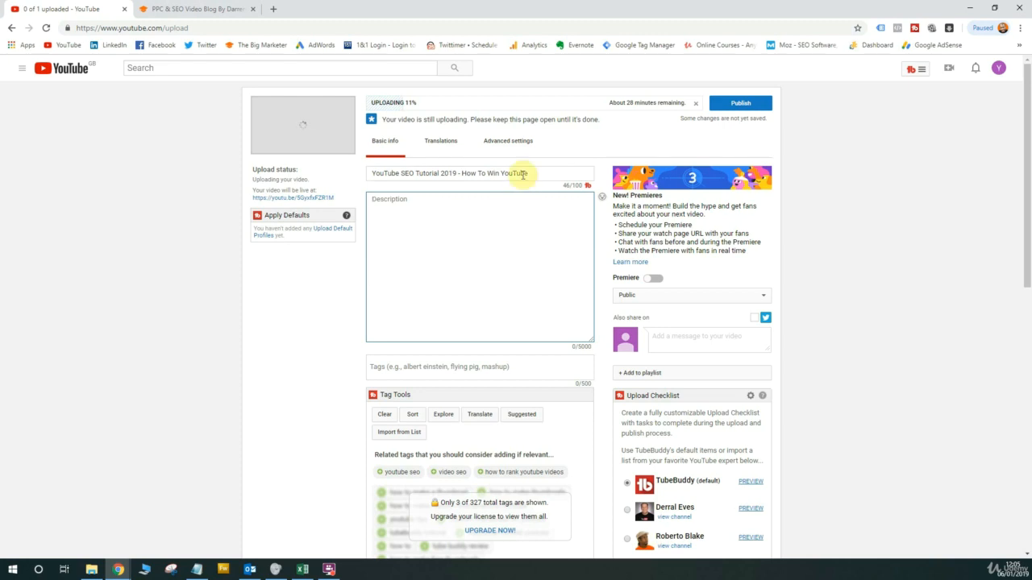
left_click_drag(413, 173, 369, 171)
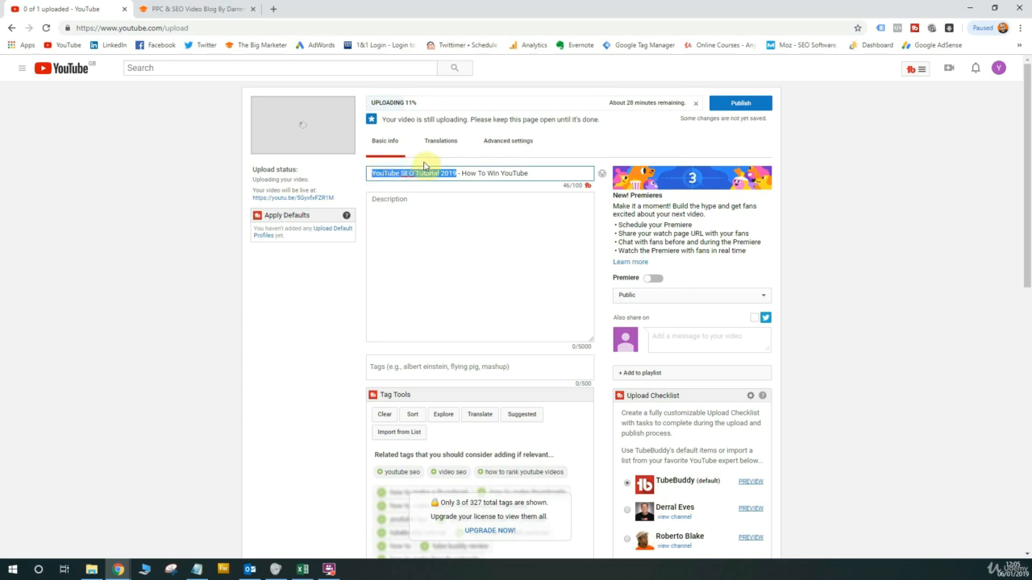
left_click(427, 206)
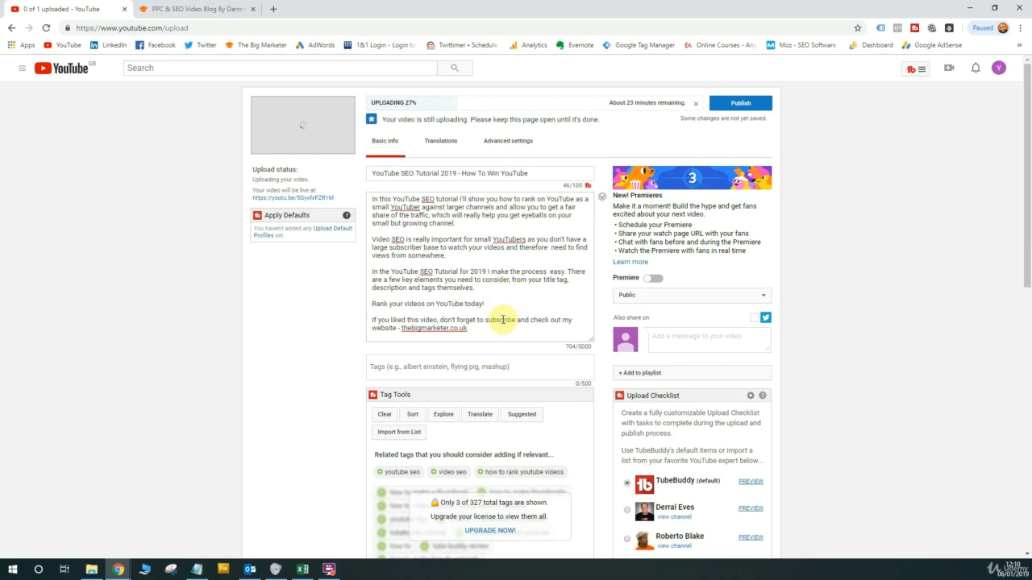
Compare the main keyword and other keywords in the Notepad notes with the wording of the video description.
left_click(196, 569)
left_click_drag(841, 103, 853, 103)
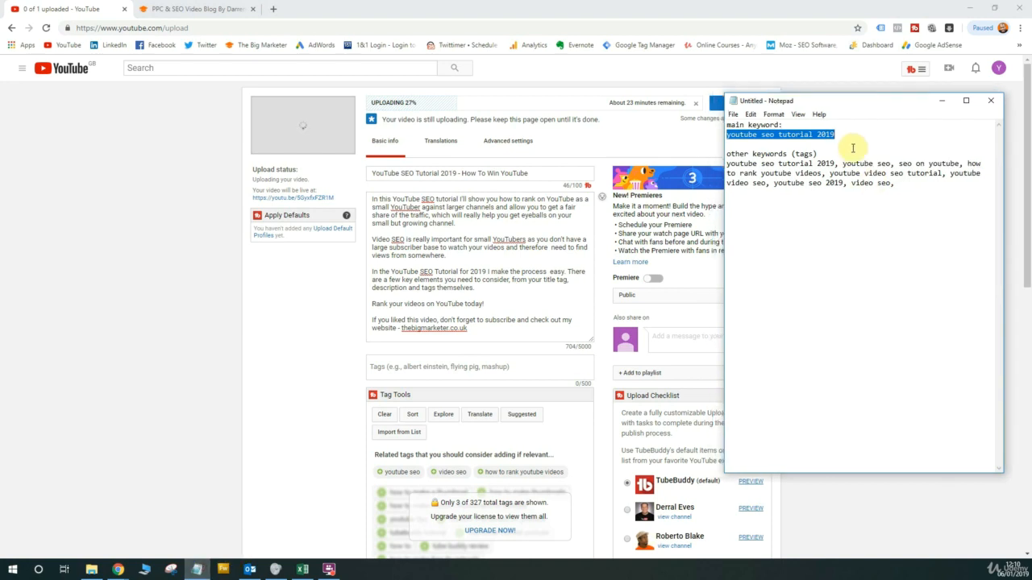
left_click(847, 145)
left_click_drag(903, 185, 727, 155)
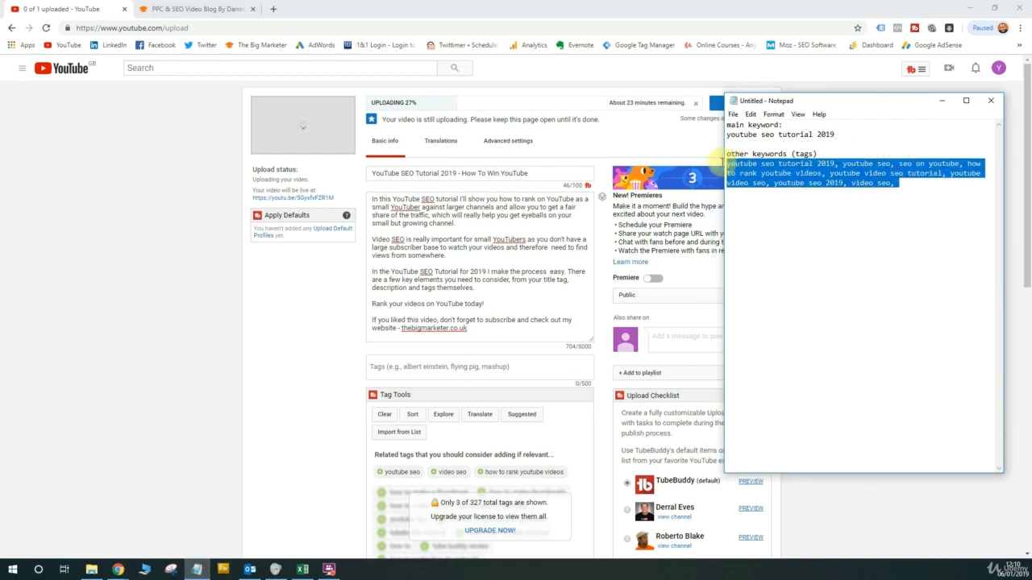
left_click(926, 196)
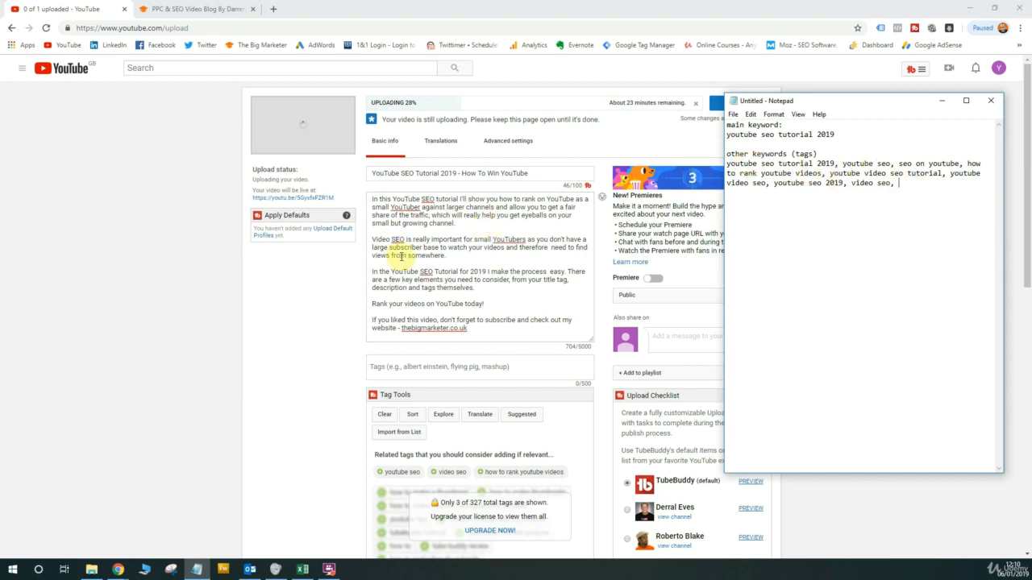
left_click_drag(497, 291, 369, 187)
left_click(496, 282)
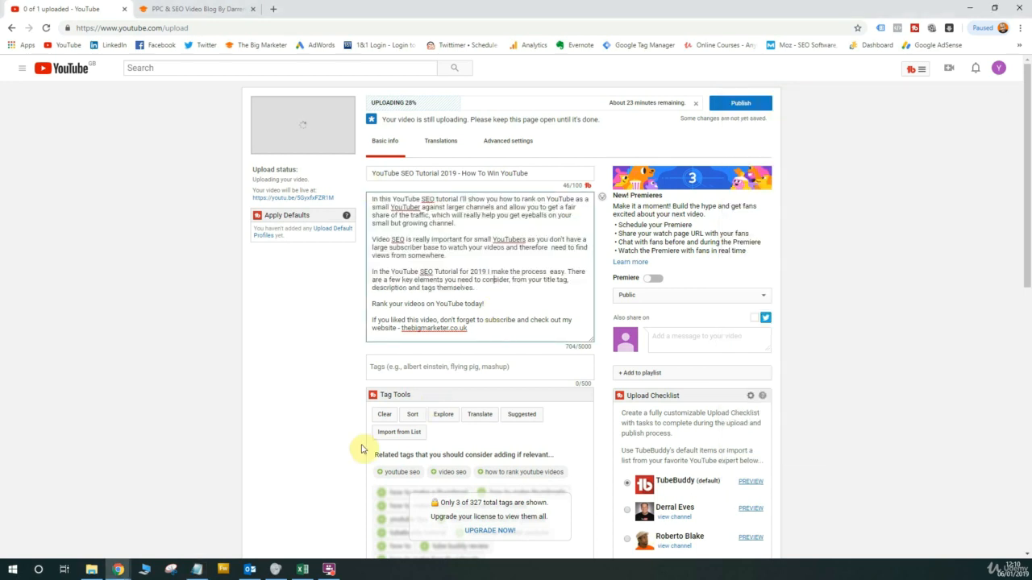
left_click(196, 569)
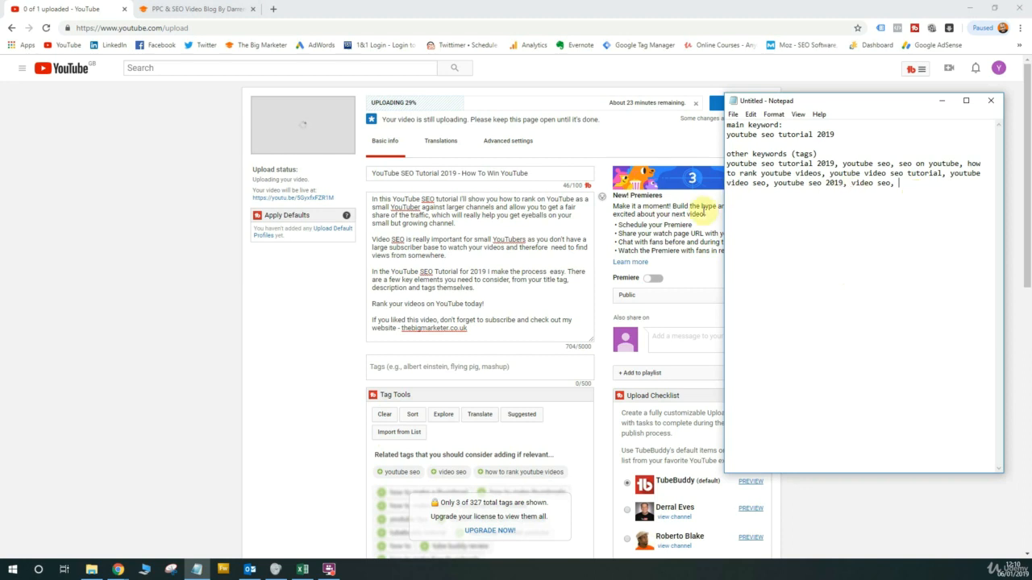
left_click(484, 327)
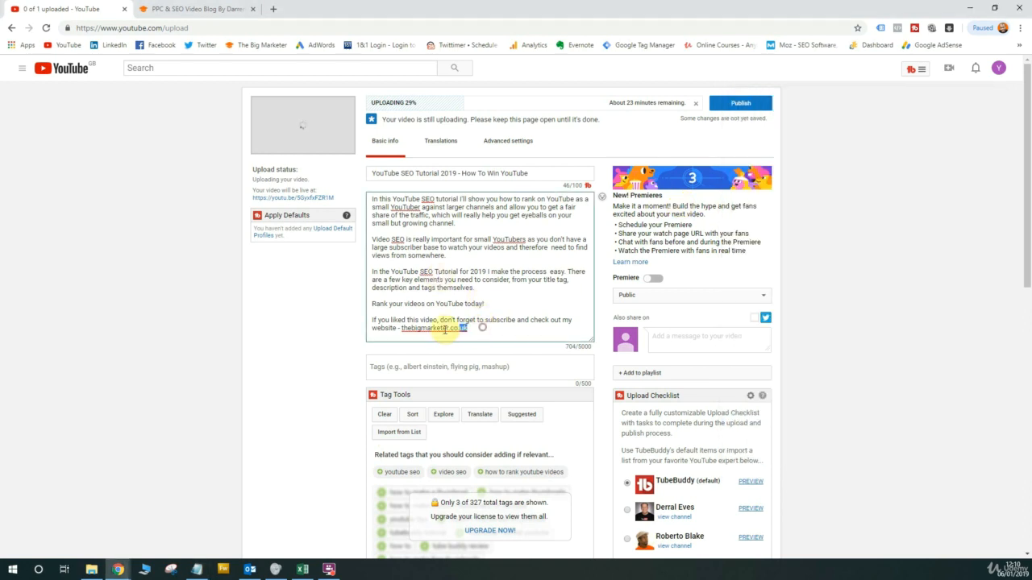
left_click_drag(482, 327, 401, 328)
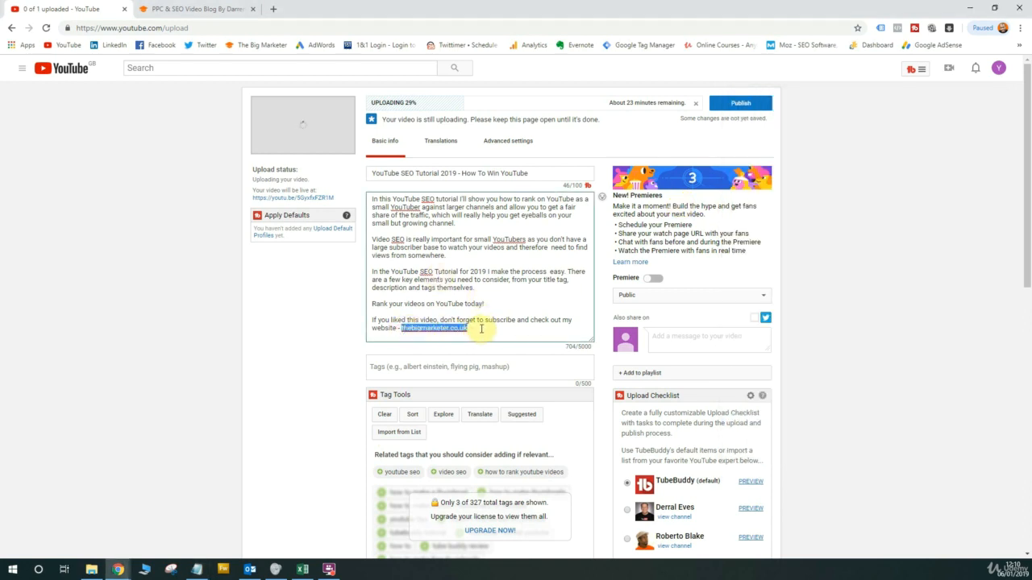
left_click(481, 330)
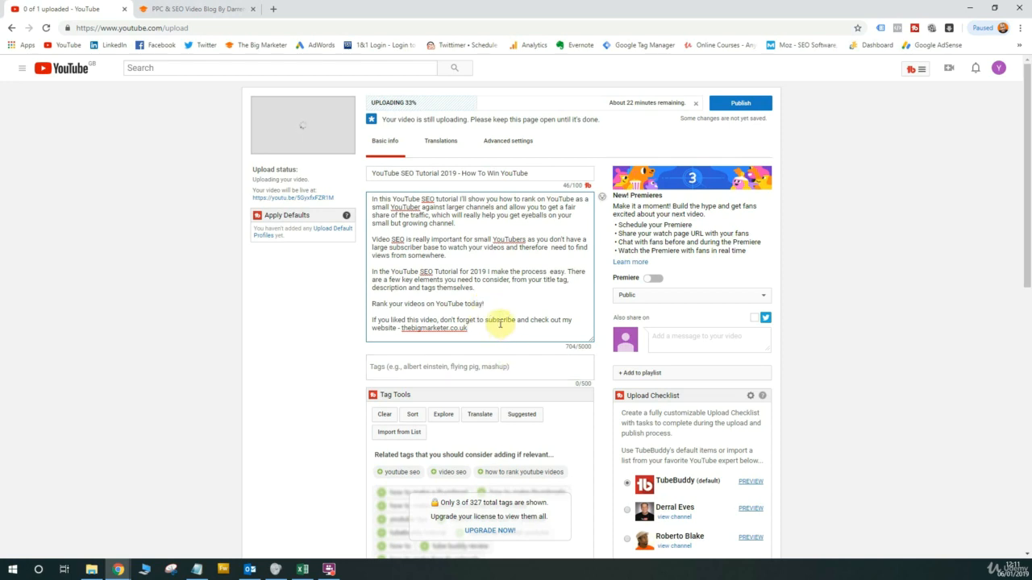
Copy the whole list of other keywords from the Notepad notes into the video's tags on the YouTube upload page.
scroll(500, 322, "down", 2)
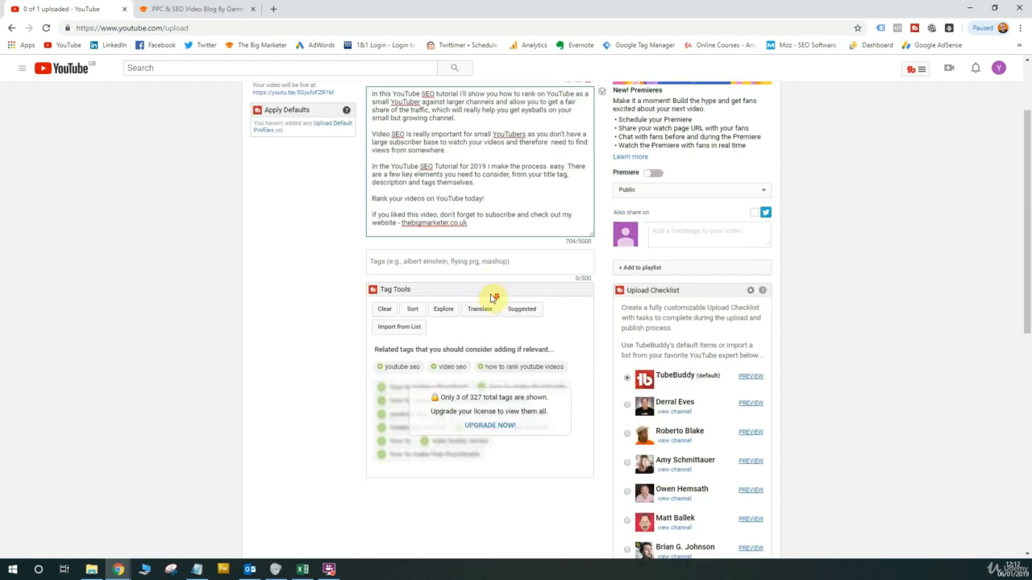
left_click(488, 262)
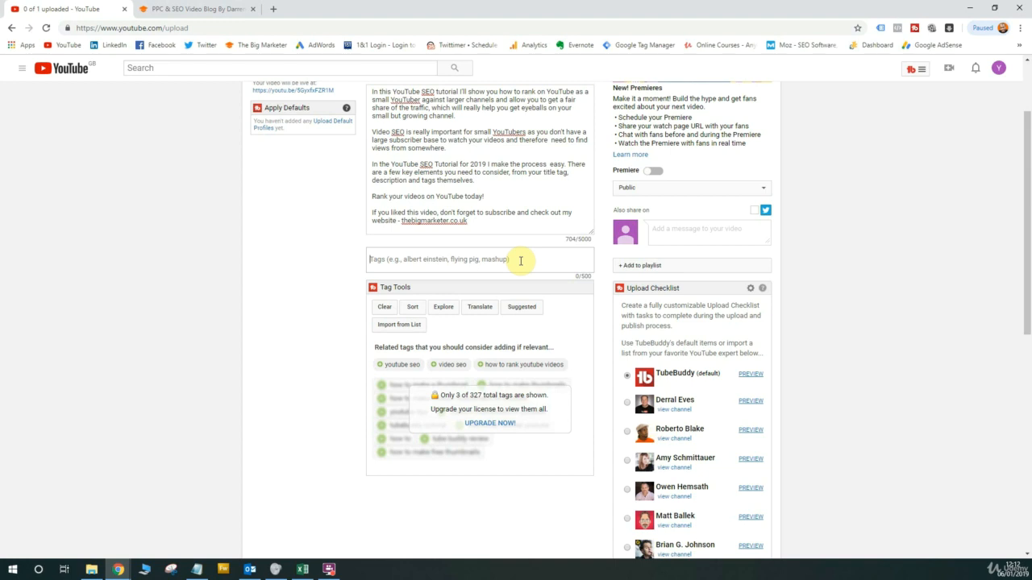
left_click(197, 569)
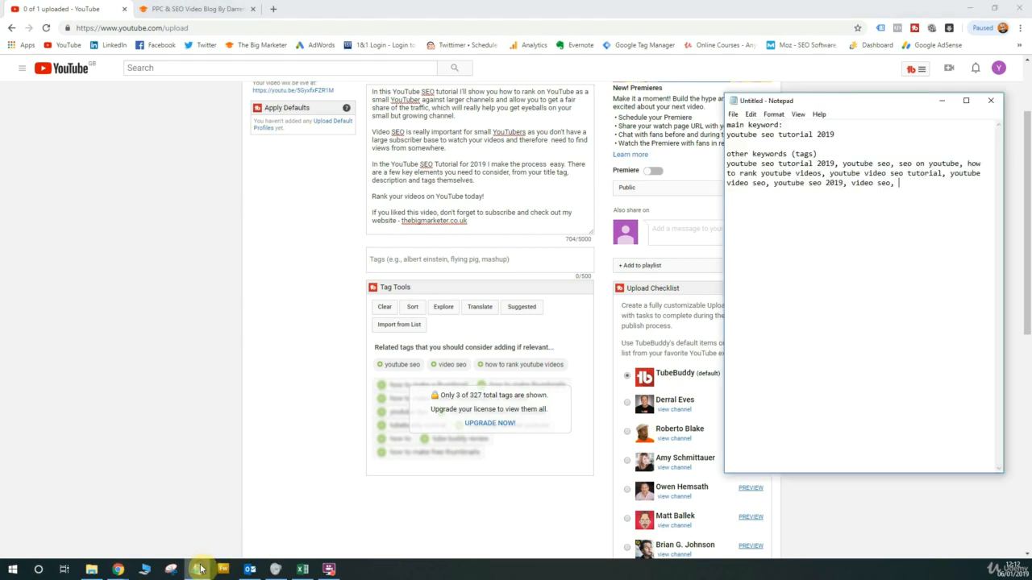
left_click_drag(899, 184, 726, 164)
key("ctrl+c")
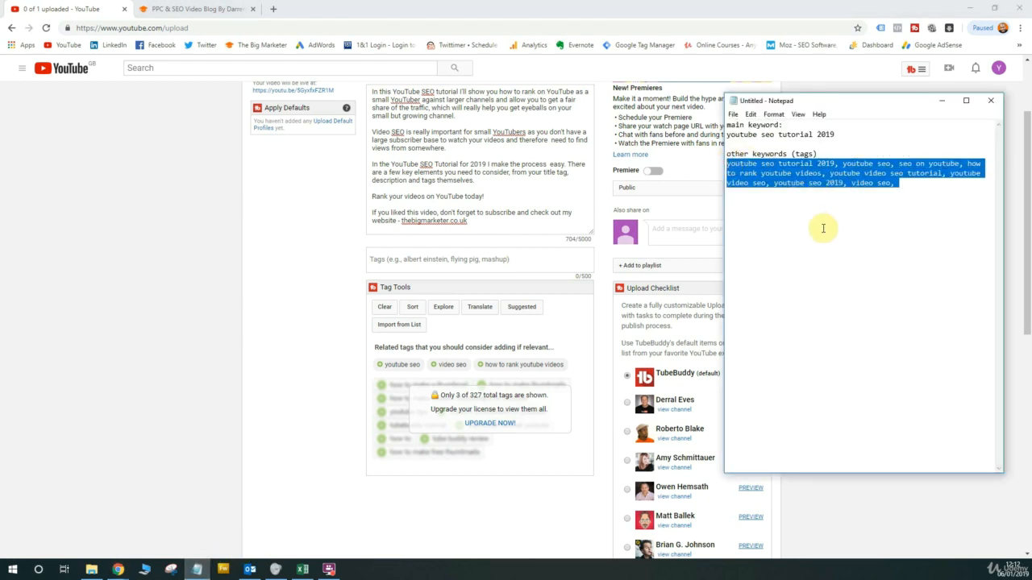
left_click(448, 264)
key("ctrl+v")
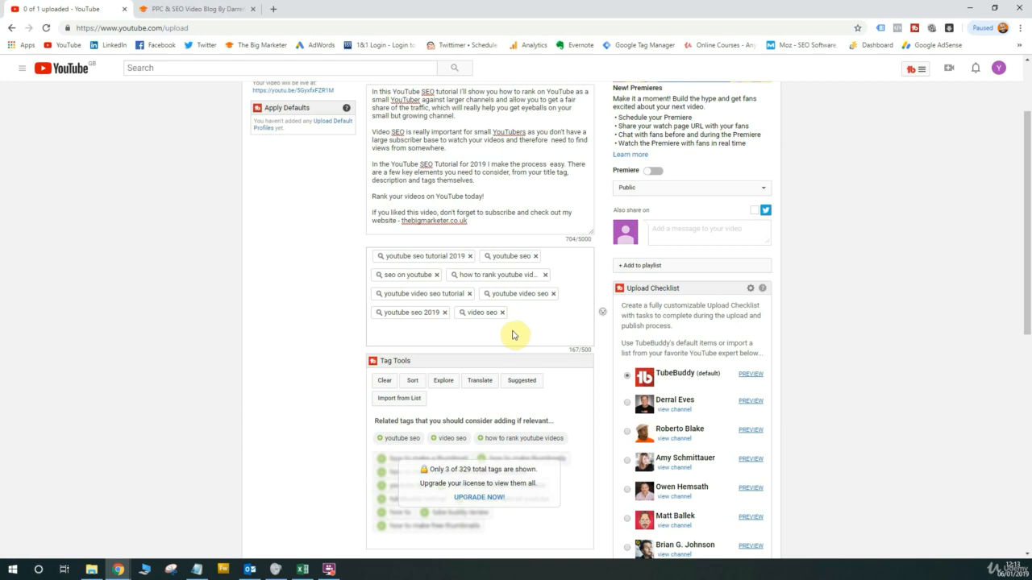
Add the related tags "youtube seo", "video seo" and "how to rank youtube videos" to the video's tags.
scroll(513, 334, "down", 1)
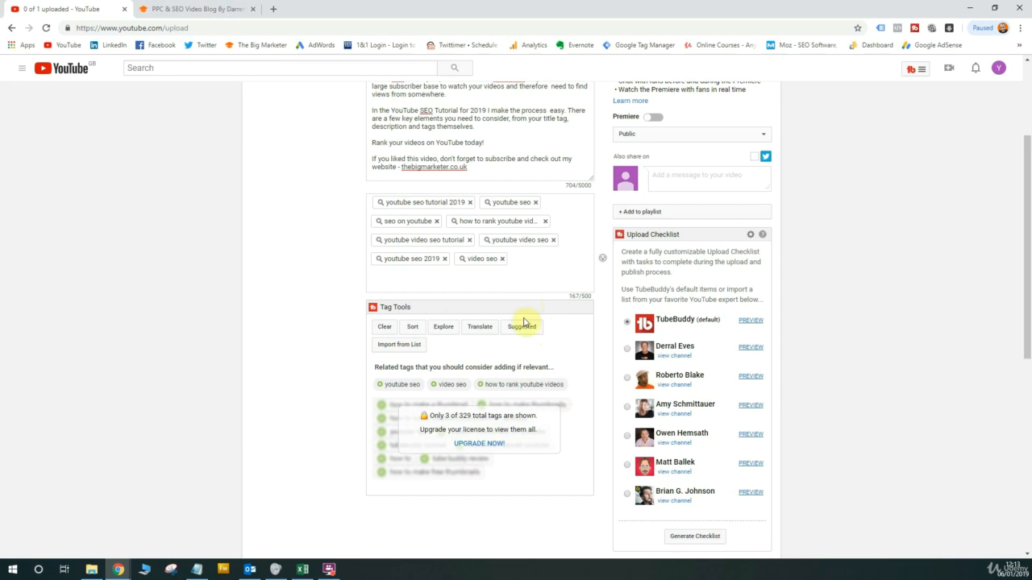
left_click(383, 385)
left_click(434, 387)
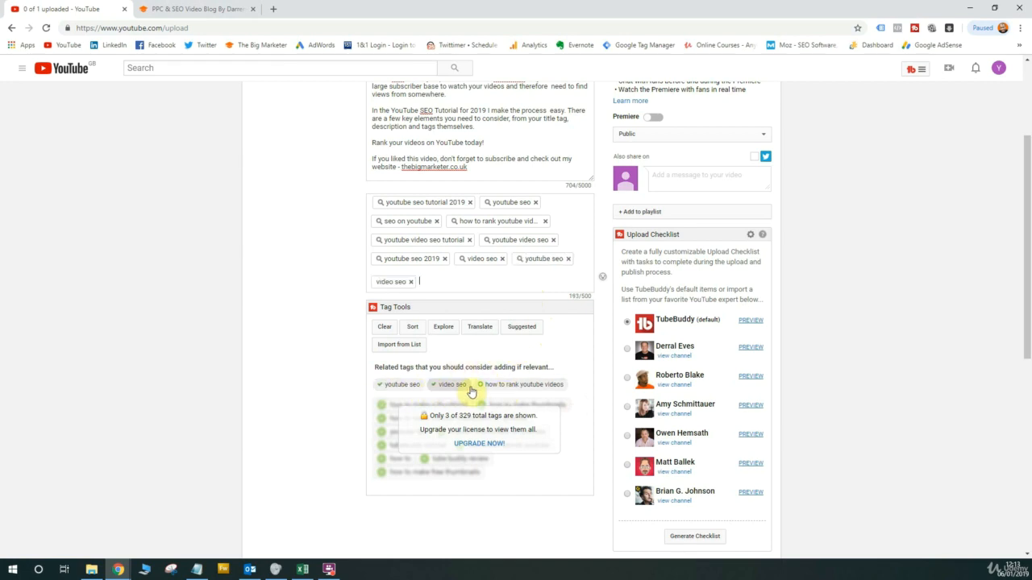
left_click(480, 388)
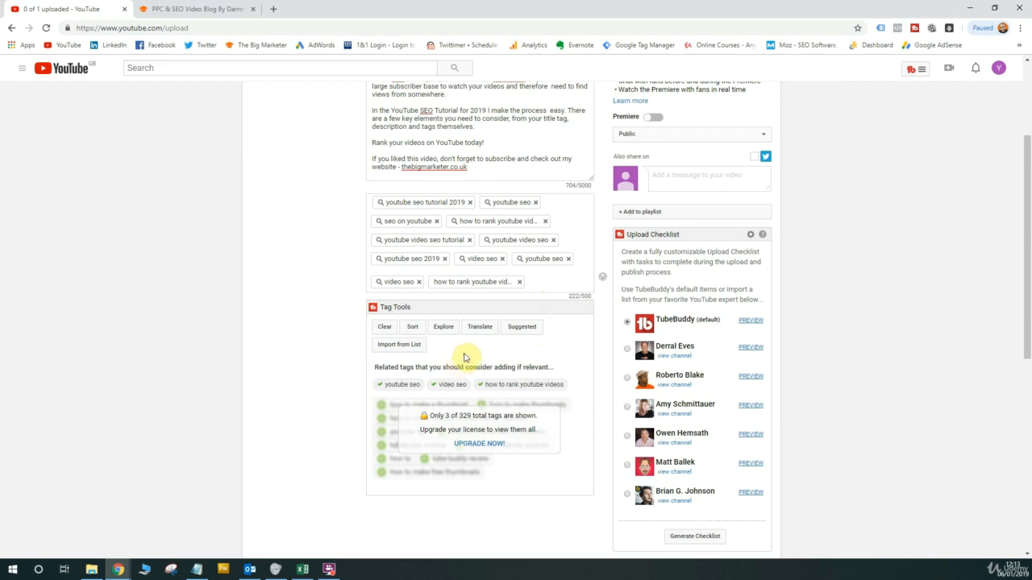
Add "youtube seo tutorial" and "youtube video ranking" from TubeBuddy's suggested tags to the video.
left_click(523, 327)
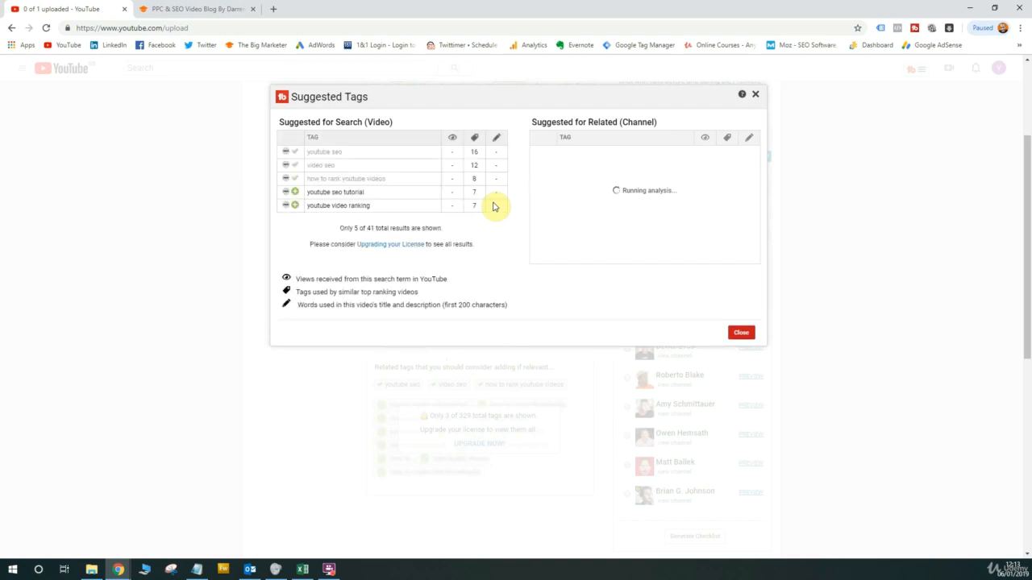
left_click(294, 193)
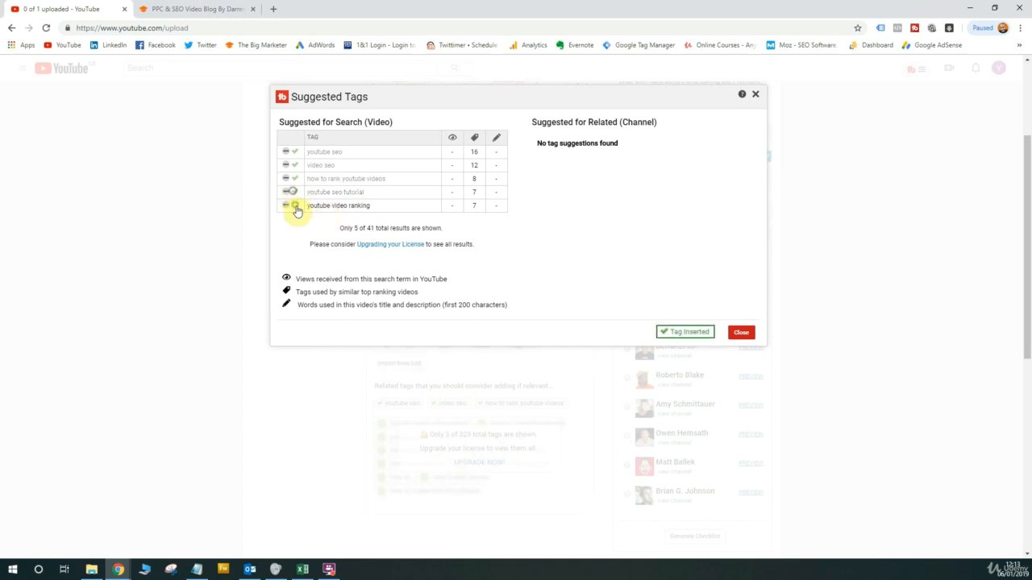
left_click(295, 205)
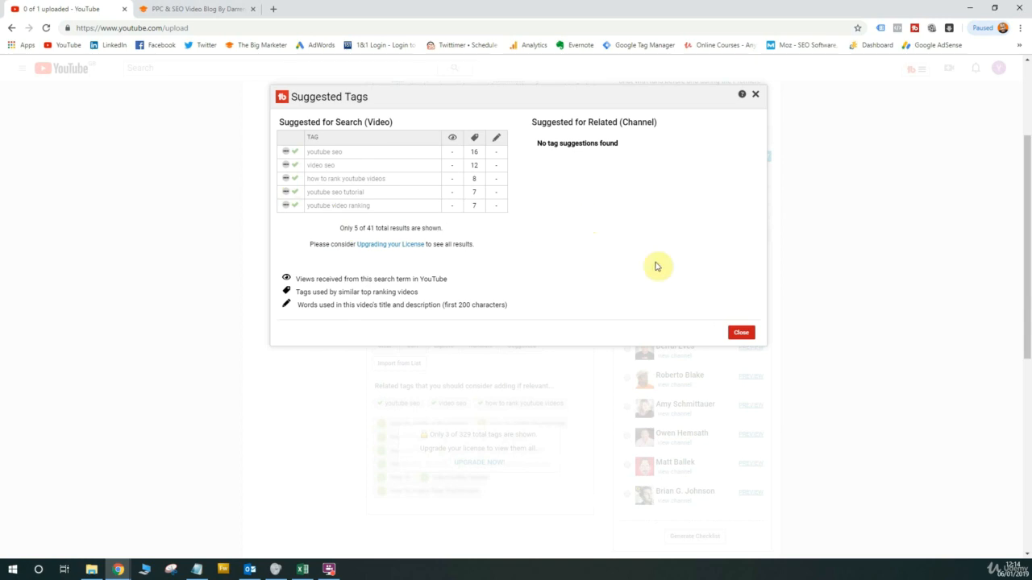
left_click(742, 333)
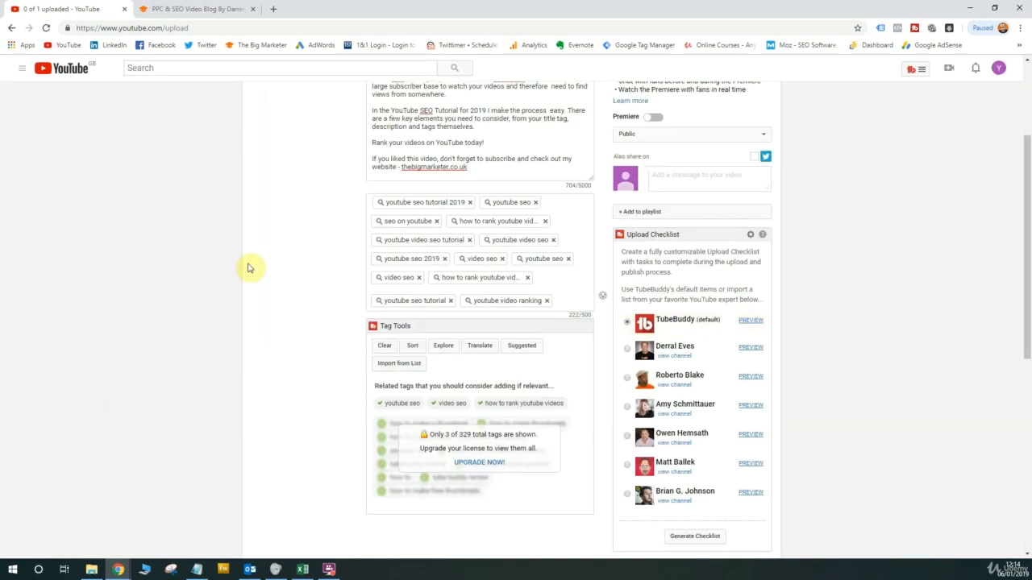
left_click_drag(569, 320, 576, 315)
left_click(573, 315)
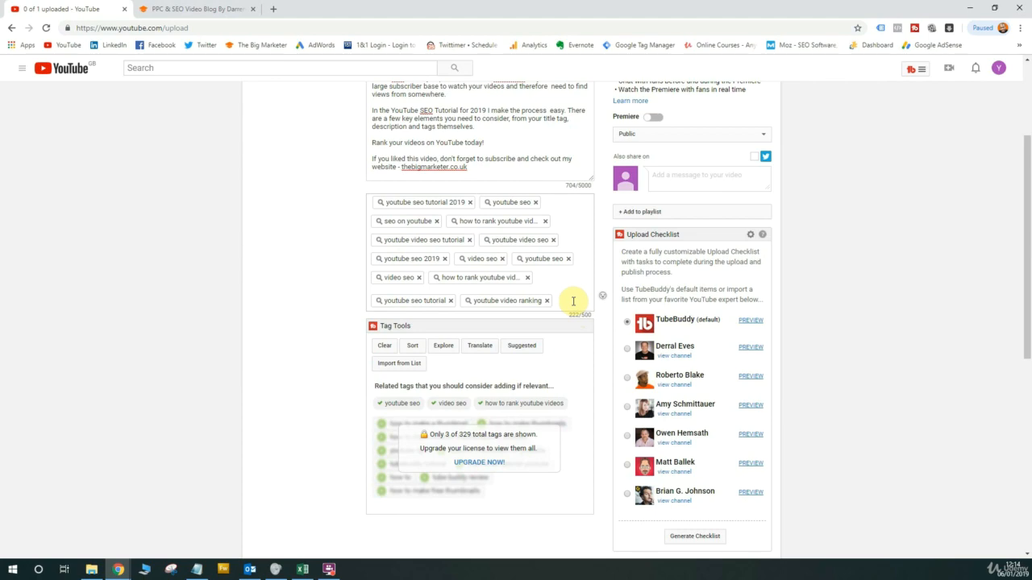
Search YouTube for "youtube seo" in a new window and examine the related searches and most used tags.
scroll(238, 420, "up", 2)
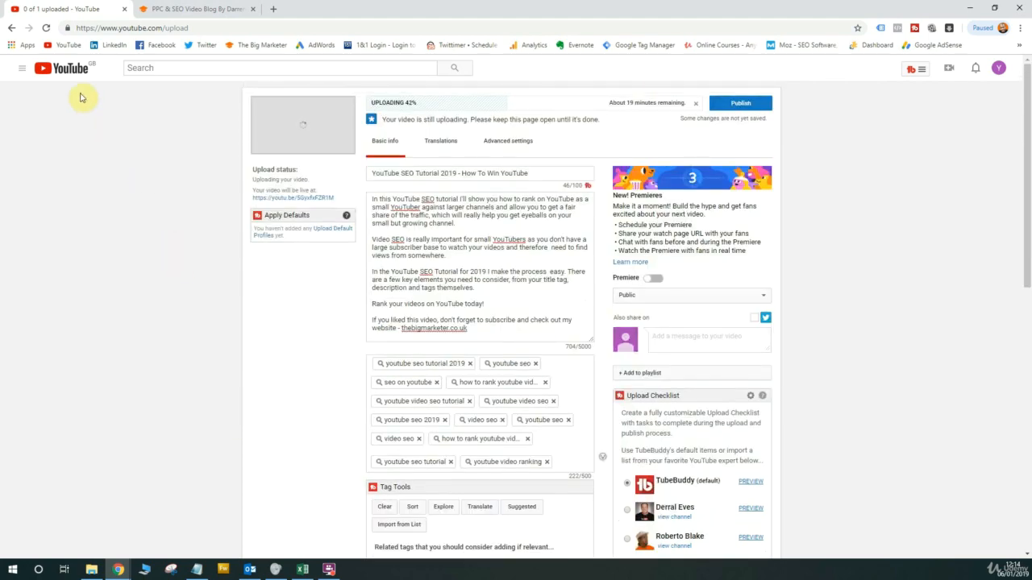
right_click(67, 67)
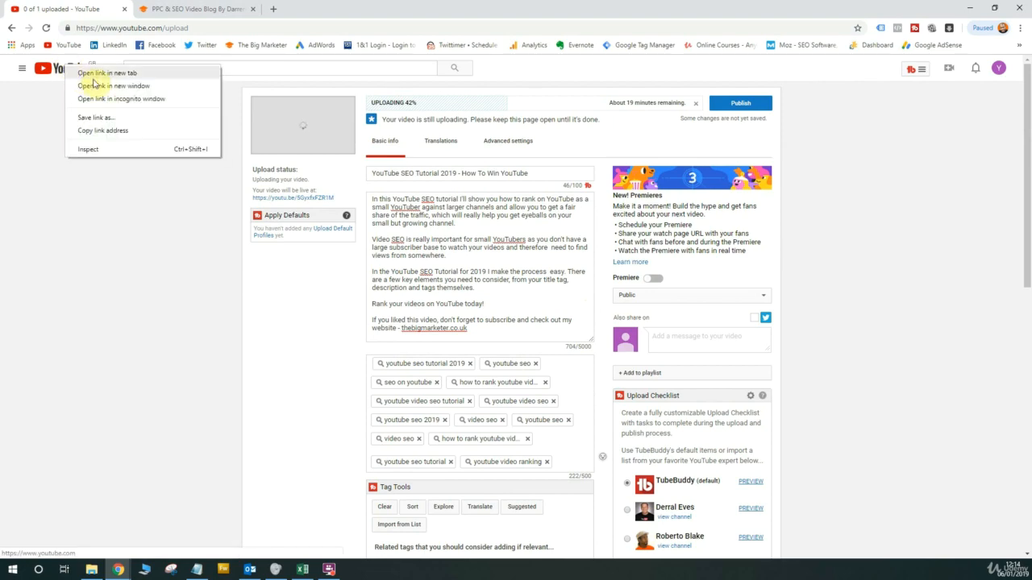
left_click(125, 86)
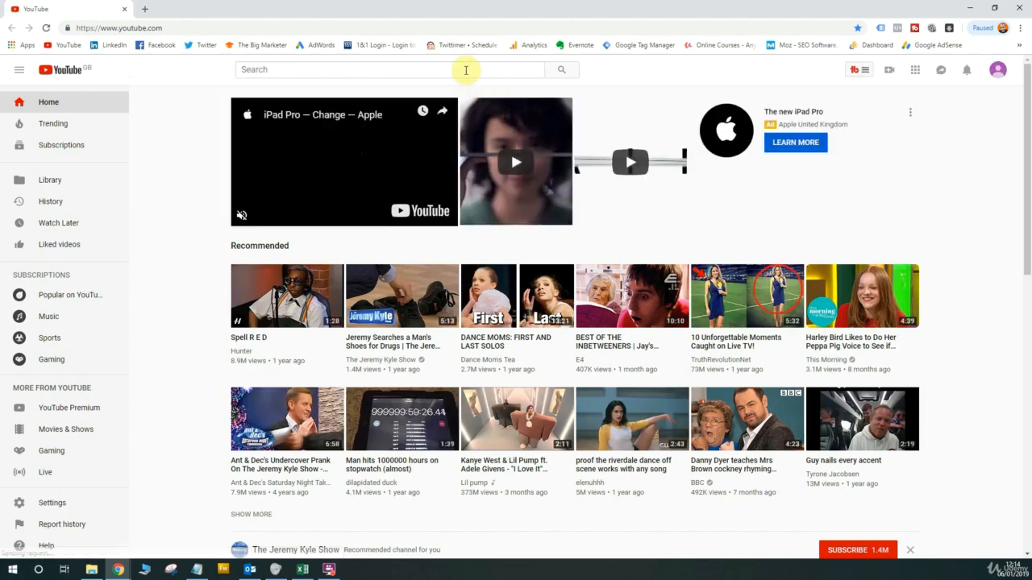
left_click(466, 69)
type("y")
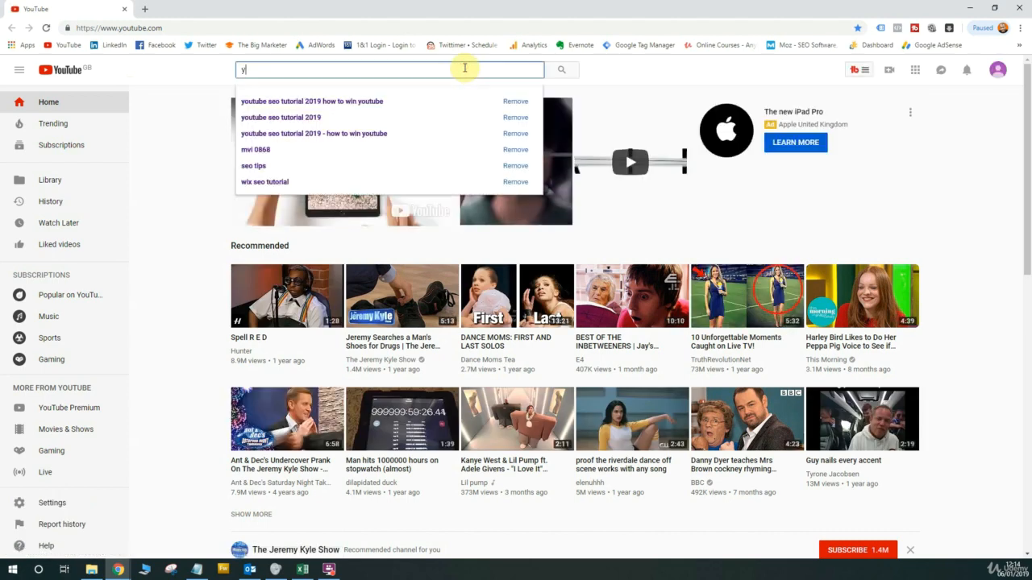
type("outube seo")
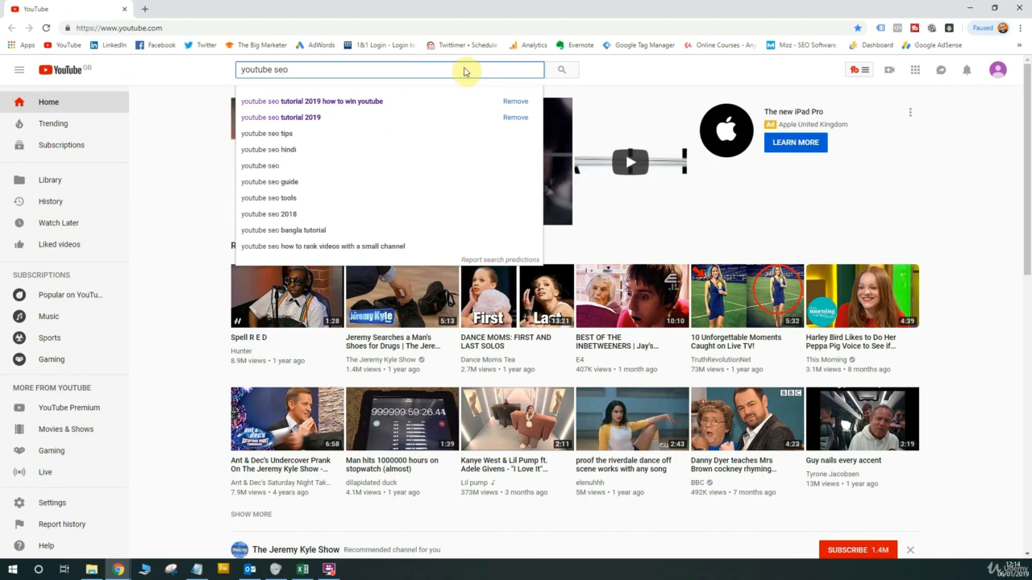
key("Return")
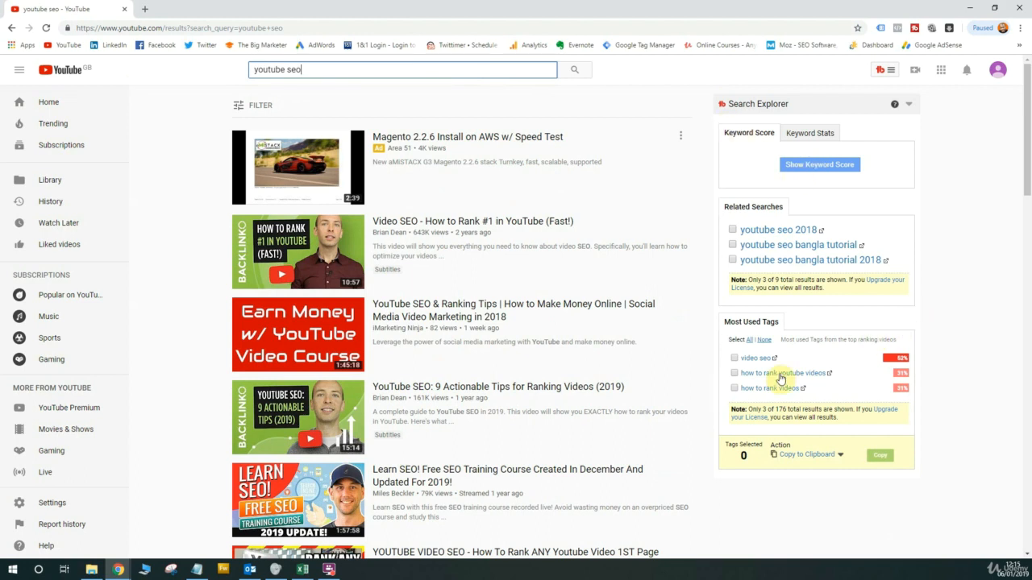
left_click(814, 393)
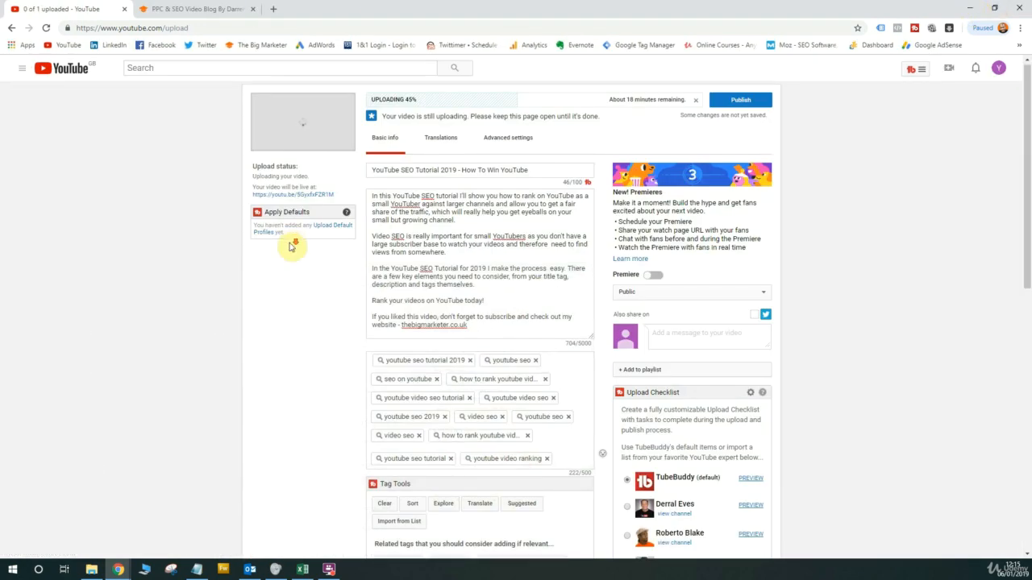
Return to the video upload page and add the tag "seo tutoriall".
scroll(292, 246, "down", 2)
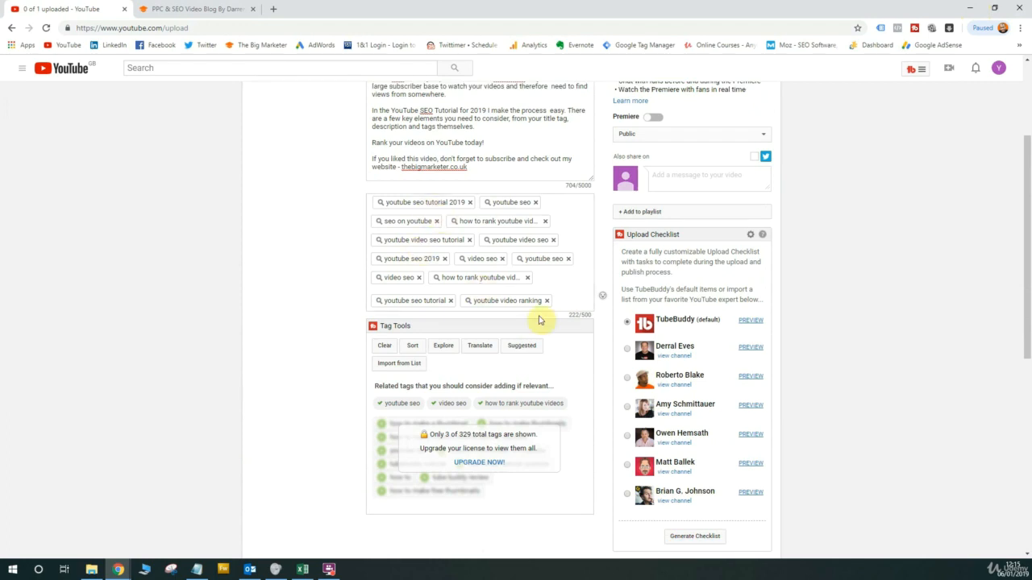
left_click(581, 295)
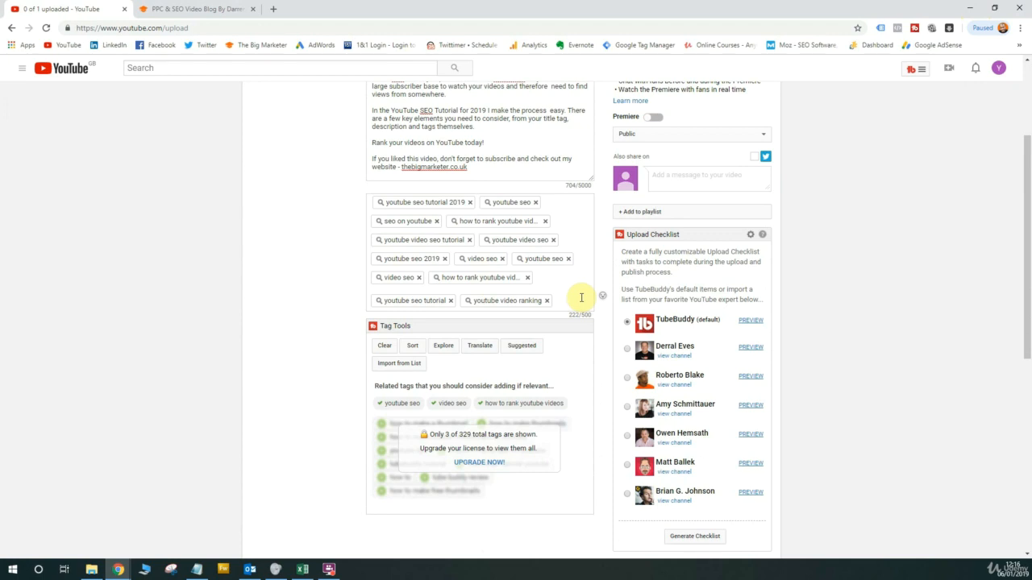
left_click(582, 297)
type("seo")
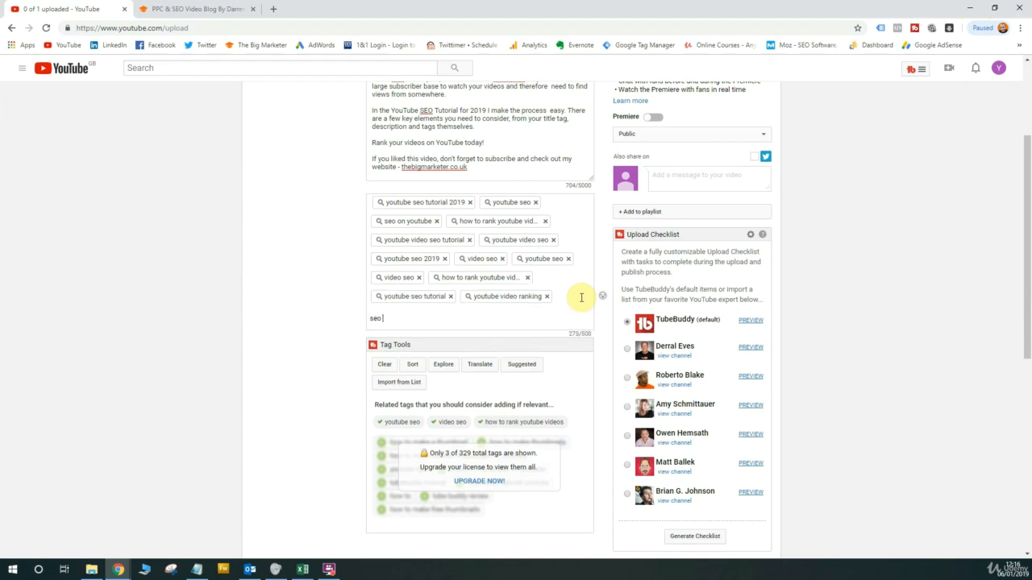
type(" tutoriall")
key("Return")
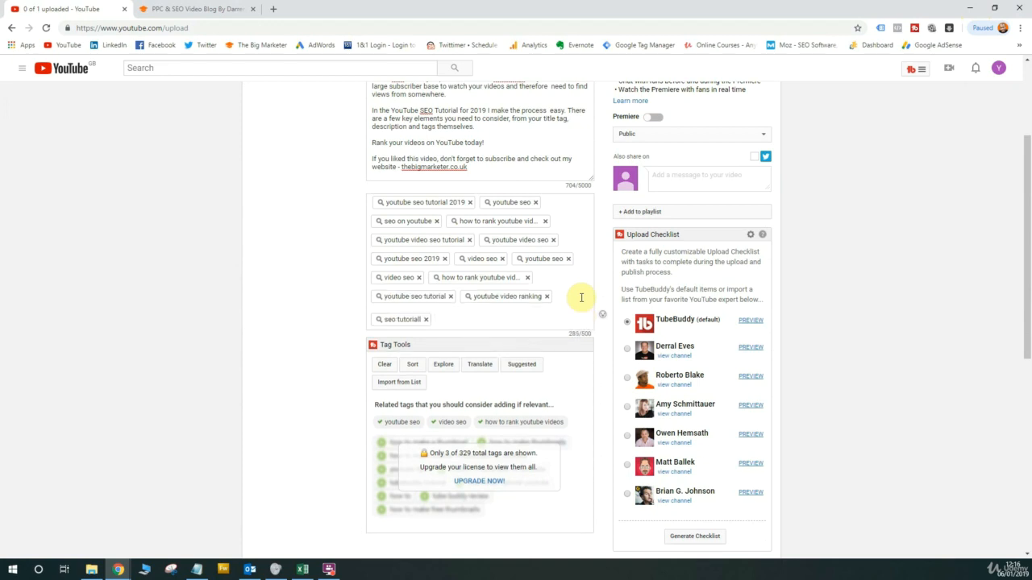
Look up related search terms for "youtube seo" in the video's tags and add "youtube seo 2018".
type("youtube seoo")
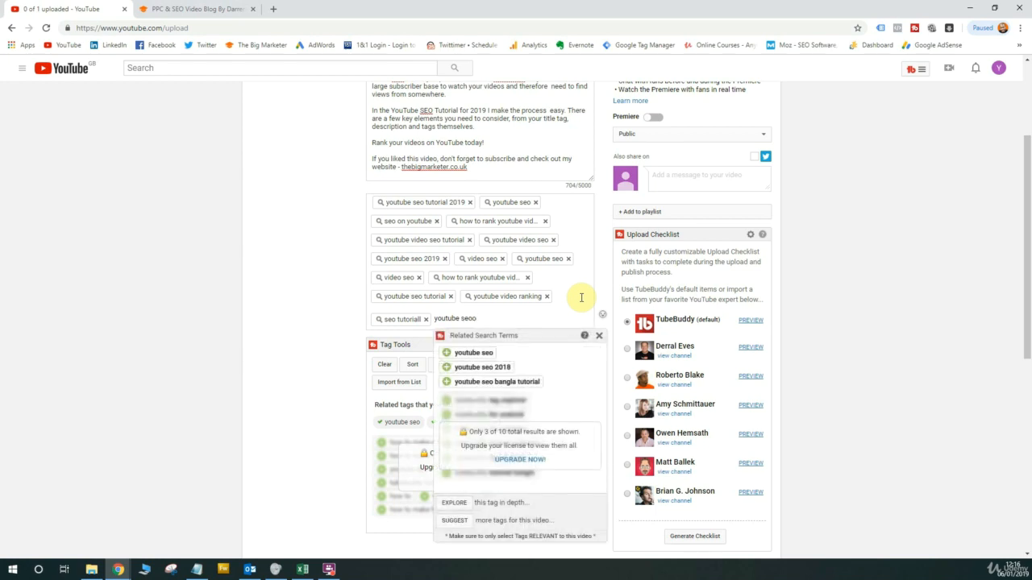
left_click(448, 352)
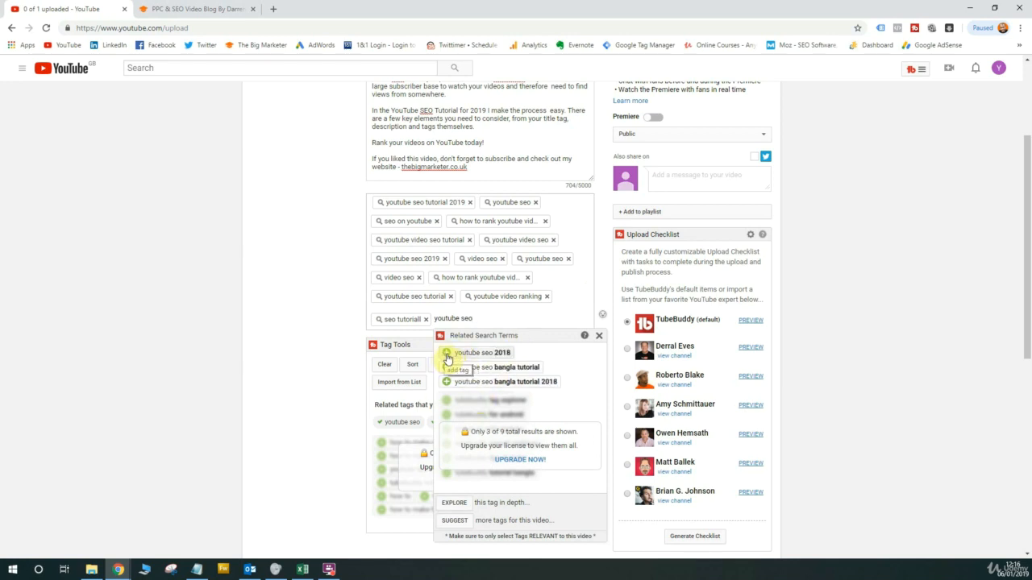
left_click(448, 355)
Look up tags starting with "seo for you" and add "seo for youtube channel", "seo for youtube 2018" and "seo for youtube".
left_click(532, 321)
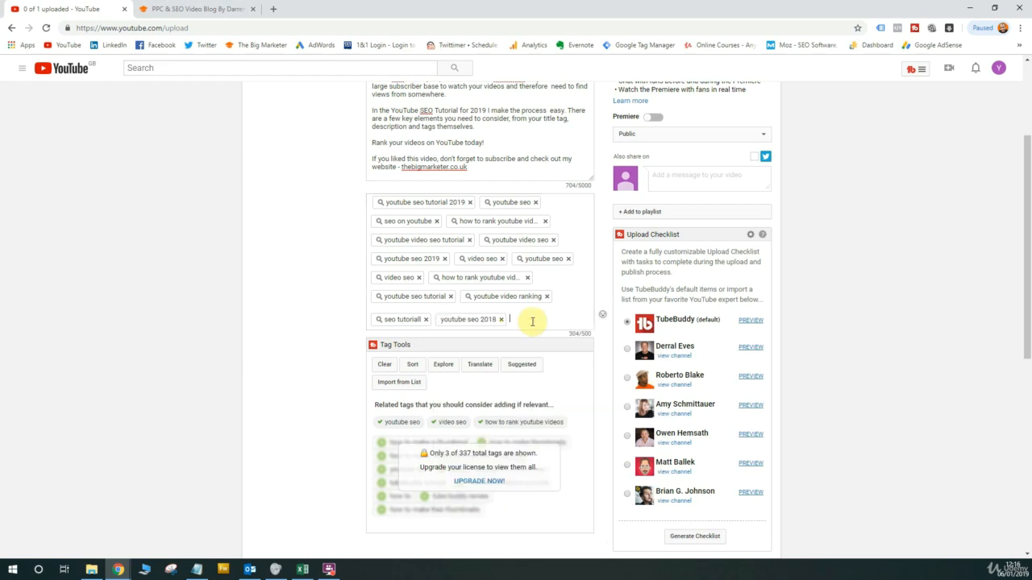
type("seo for you")
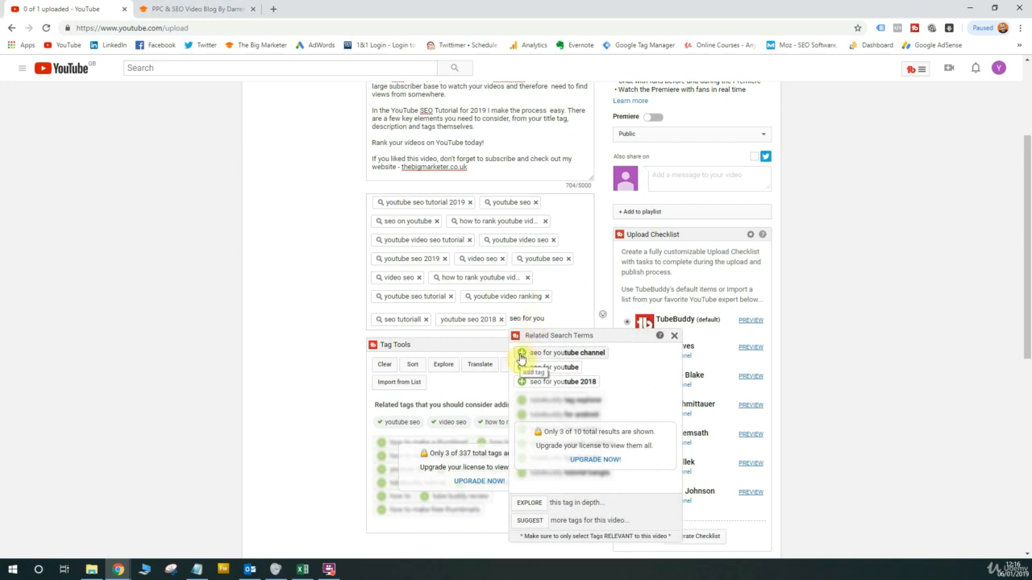
left_click(520, 355)
left_click(520, 383)
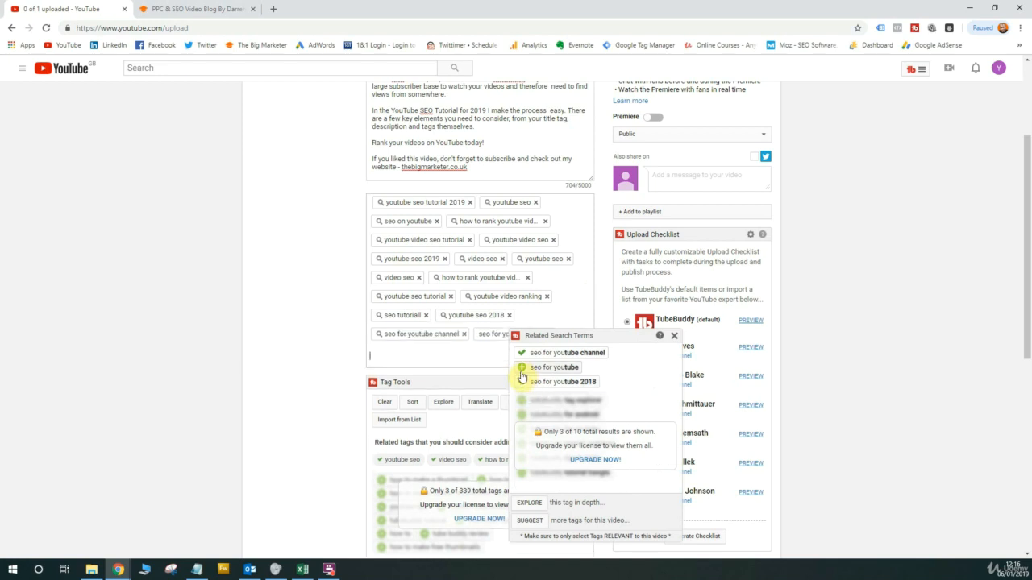
left_click(520, 367)
Look up tags starting with "optimize youtub" and add "optimize youtube tags", "optimize youtube videos" and "optimize youtube channel".
left_click(484, 360)
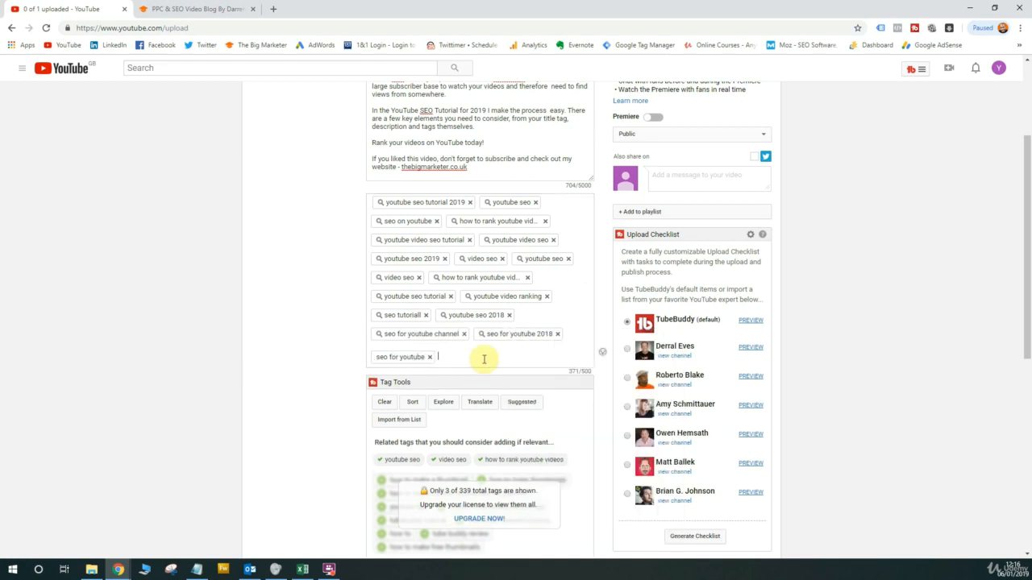
type("optimize youtub")
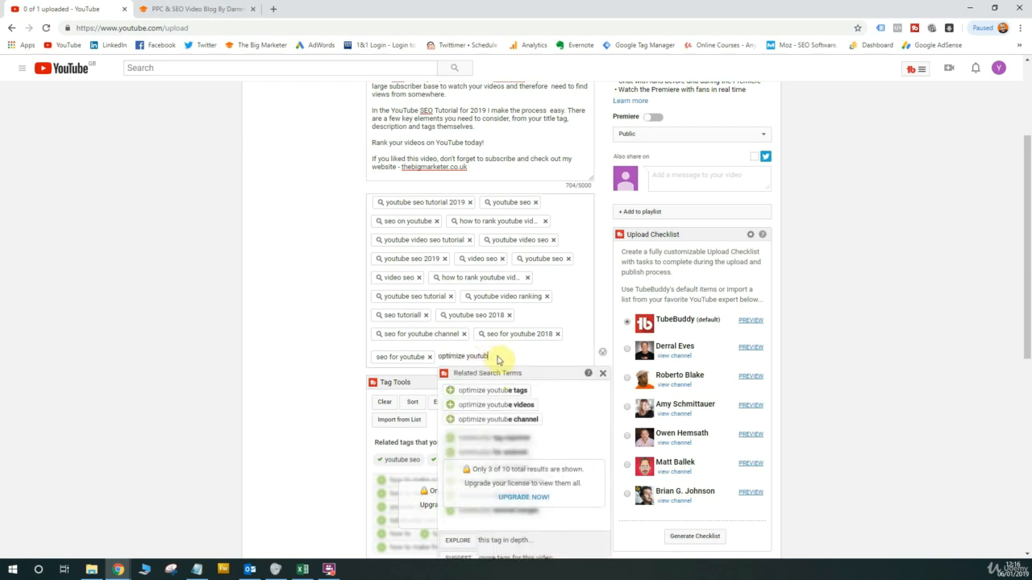
left_click(451, 391)
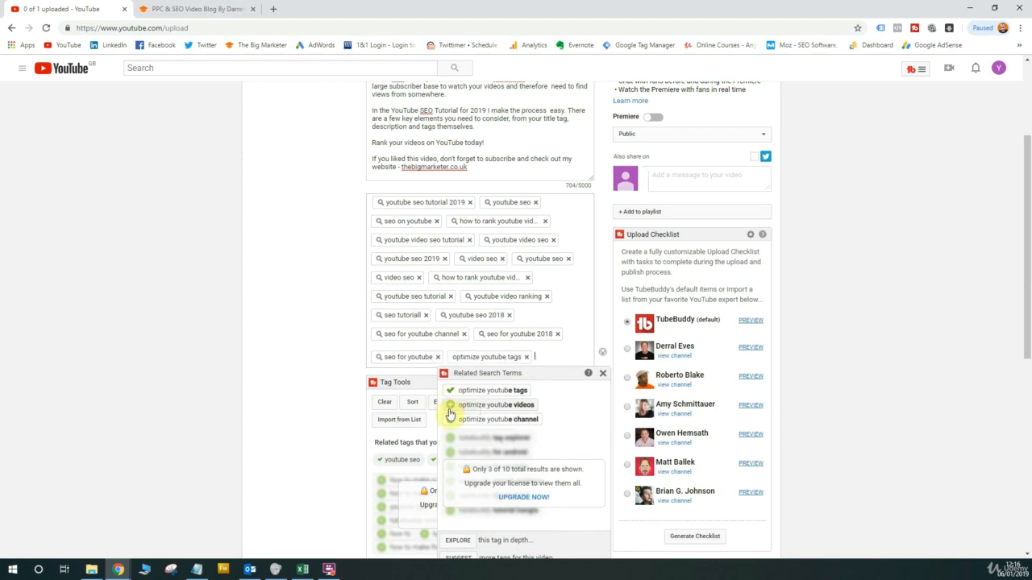
left_click(450, 405)
left_click(449, 421)
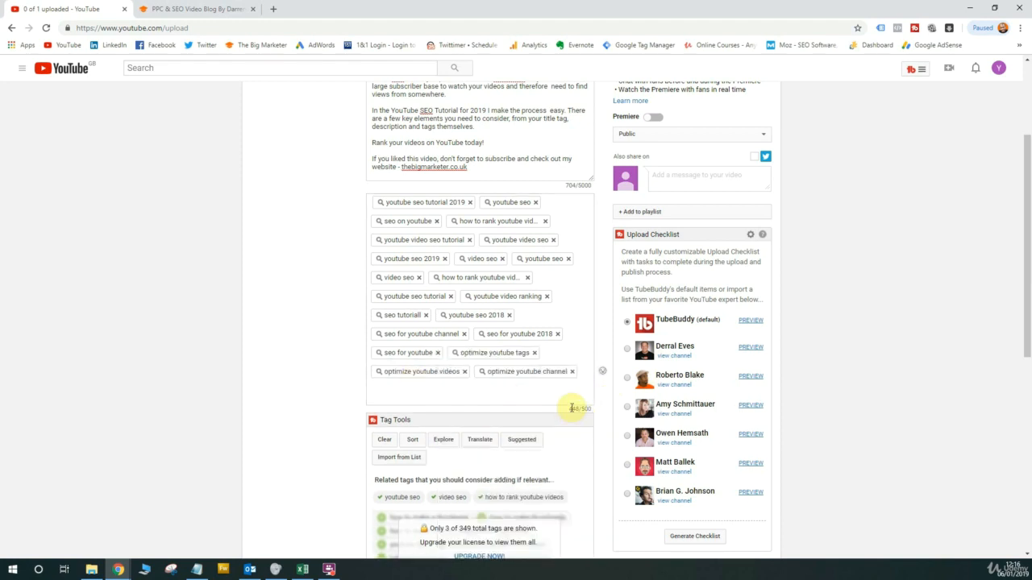
Add the brand name "the big marketer" to the video's tags.
left_click_drag(569, 409, 588, 408)
left_click(543, 387)
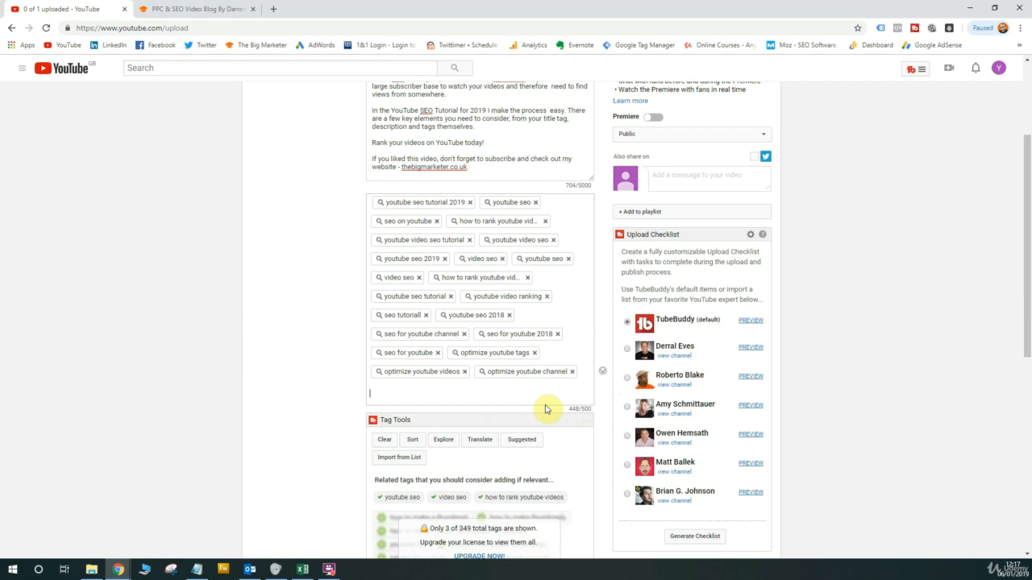
type("the big marketer")
key("Return")
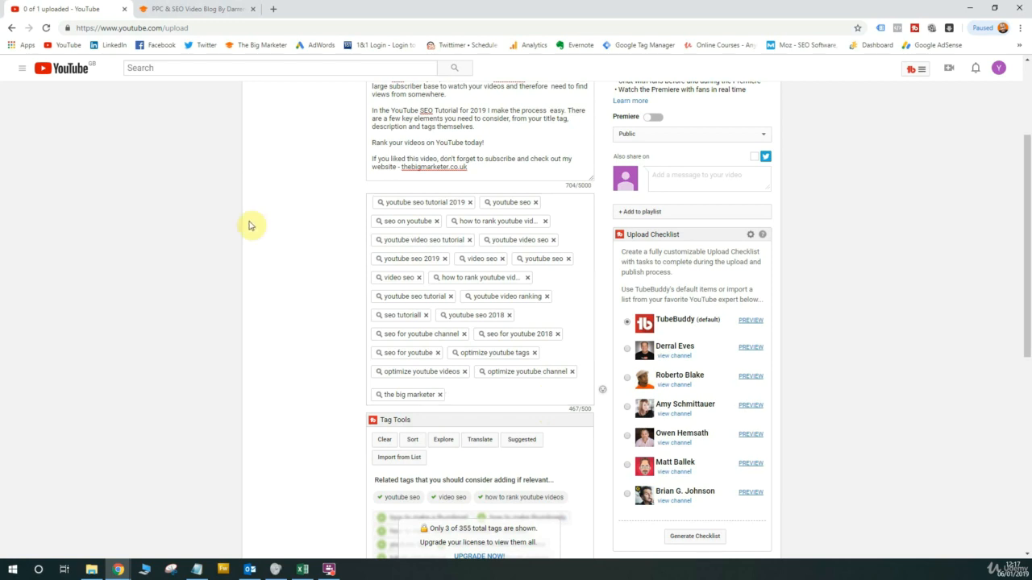
Open YouTube in a new window, search for "youtube seo" and examine which creators rank in the results.
right_click(76, 72)
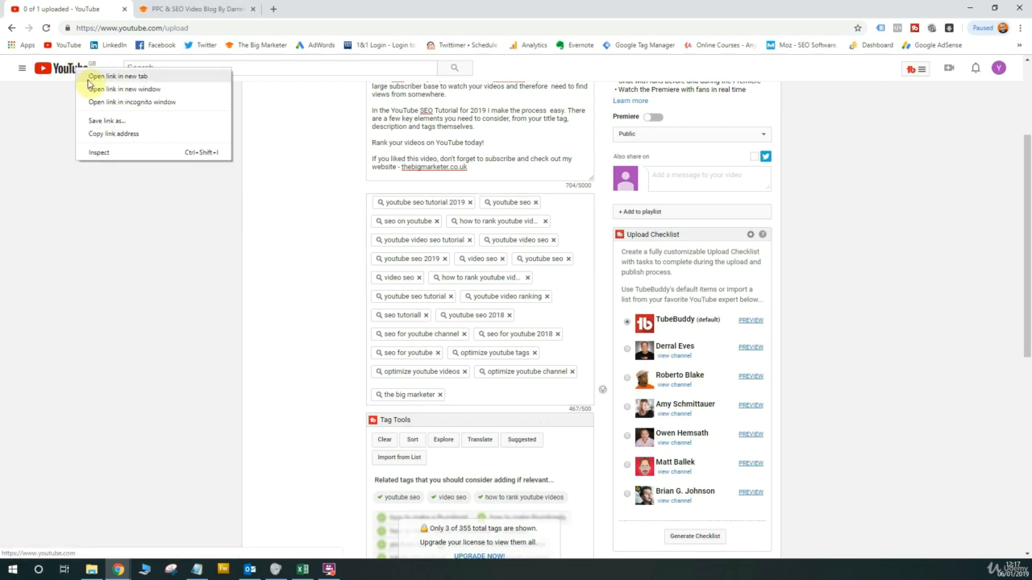
left_click(103, 89)
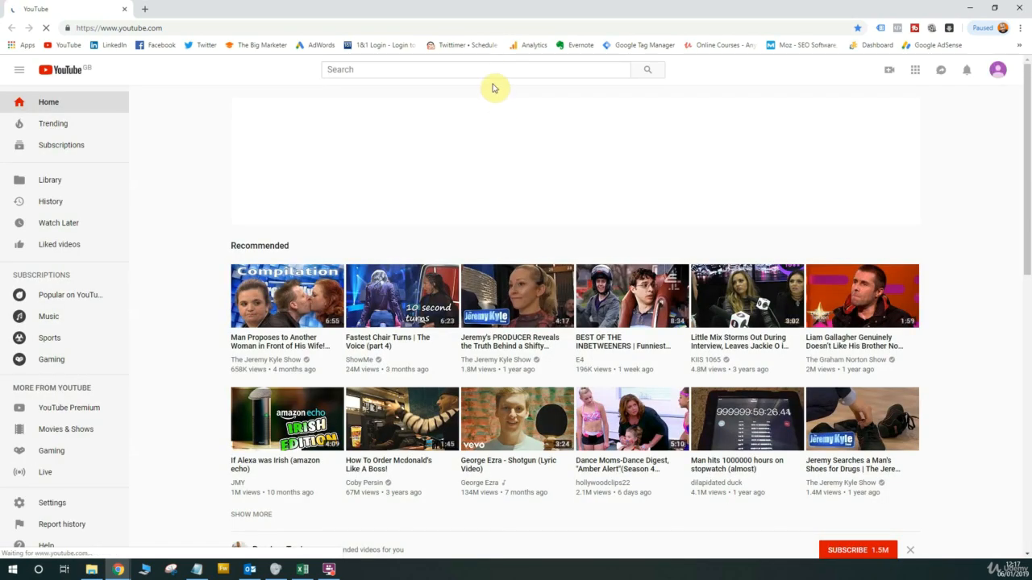
left_click(490, 70)
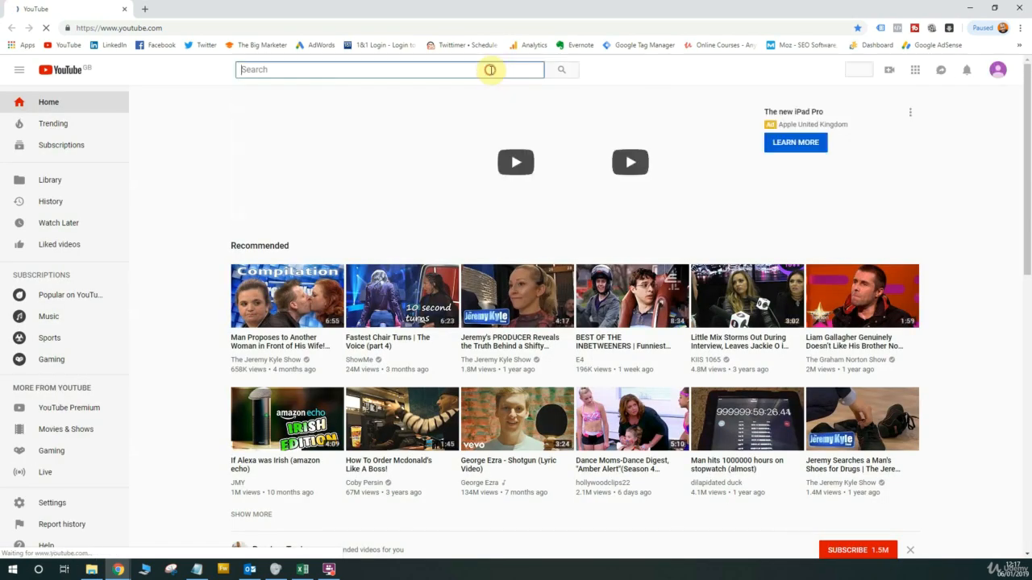
type("youtube seo")
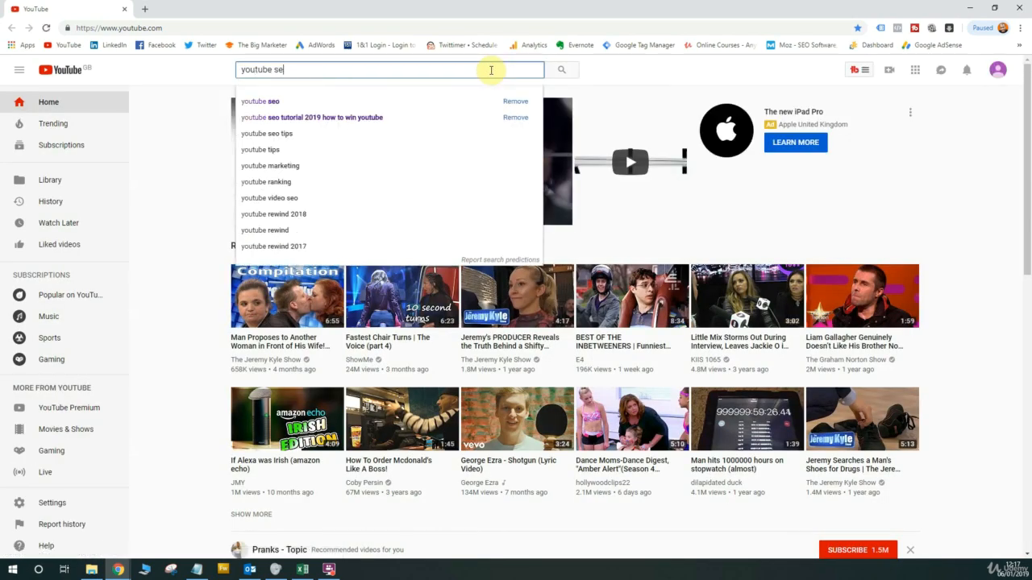
key("Return")
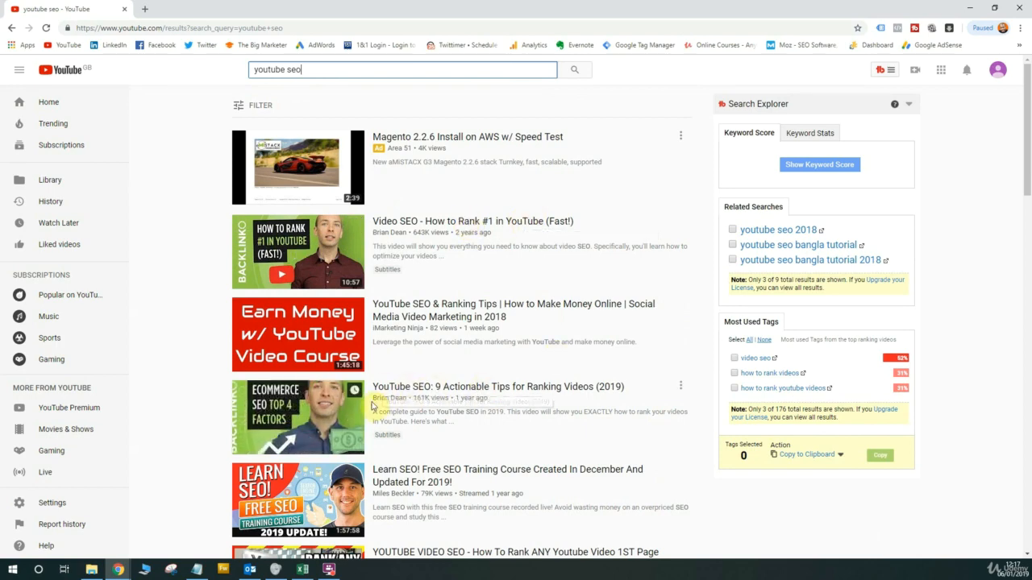
scroll(436, 406, "down", 1)
scroll(436, 406, "down", 8)
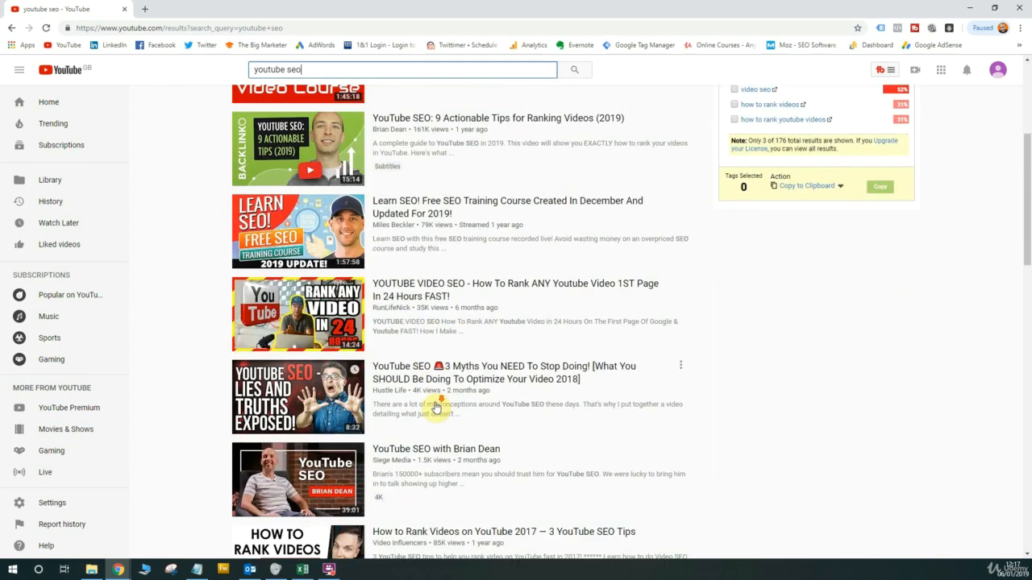
scroll(435, 407, "down", 2)
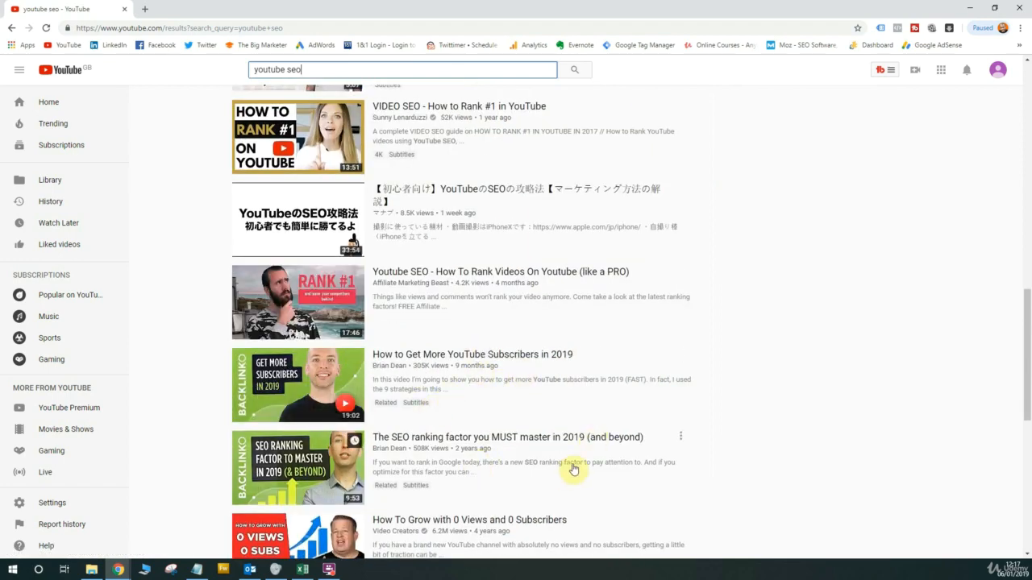
scroll(612, 390, "up", 10)
scroll(612, 390, "up", 1)
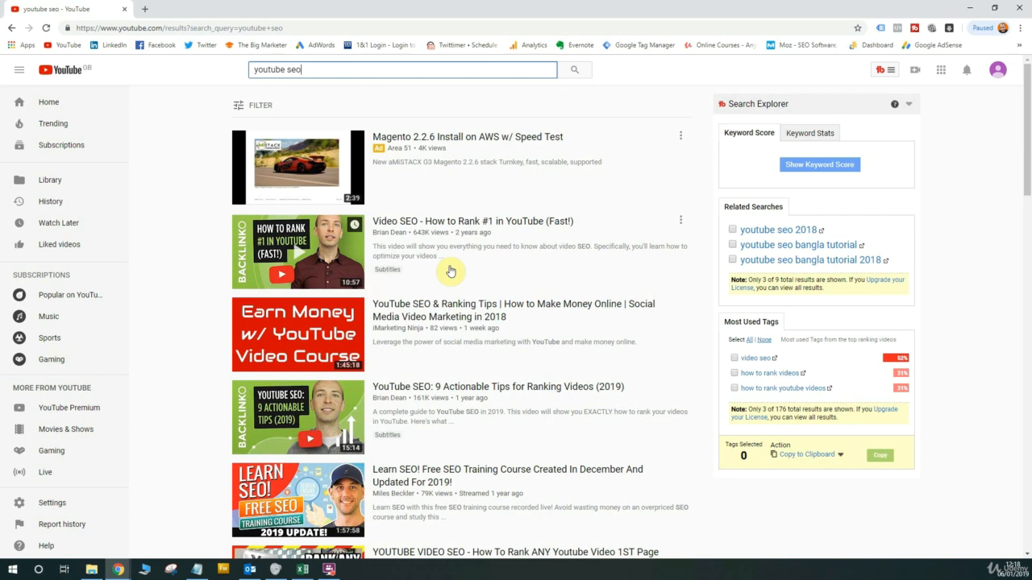
Return to the video upload page and add the name of the top-ranking Backlinko creator as a tag.
left_click(975, 11)
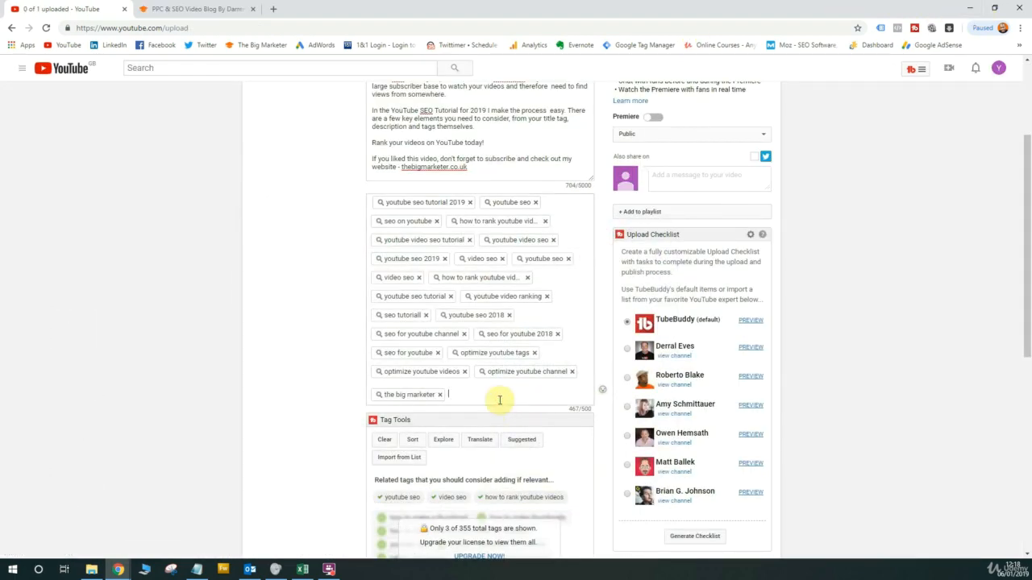
type("brian dean")
key("Return")
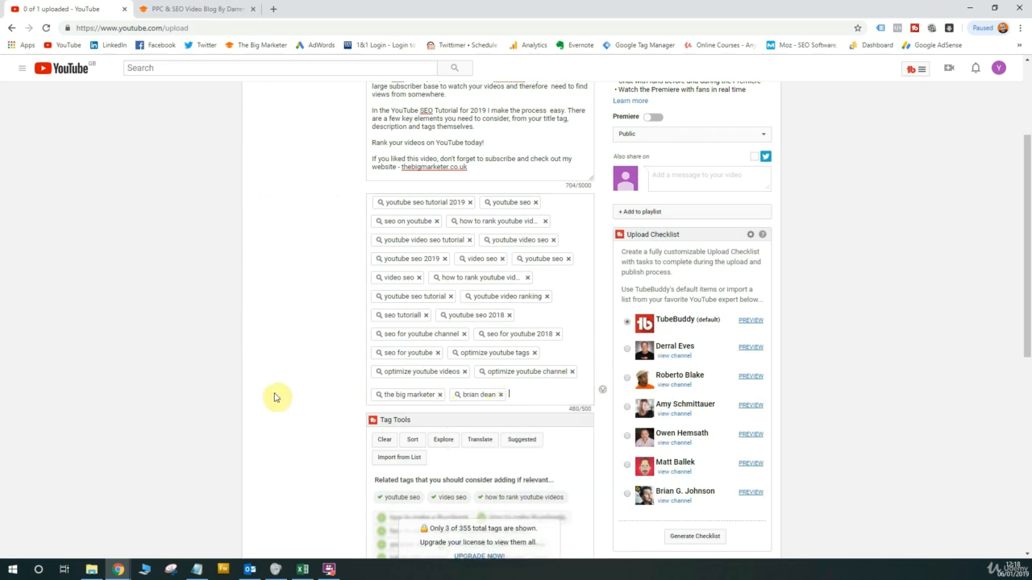
Add "brian dance" as a further tag for the video.
type("brian d")
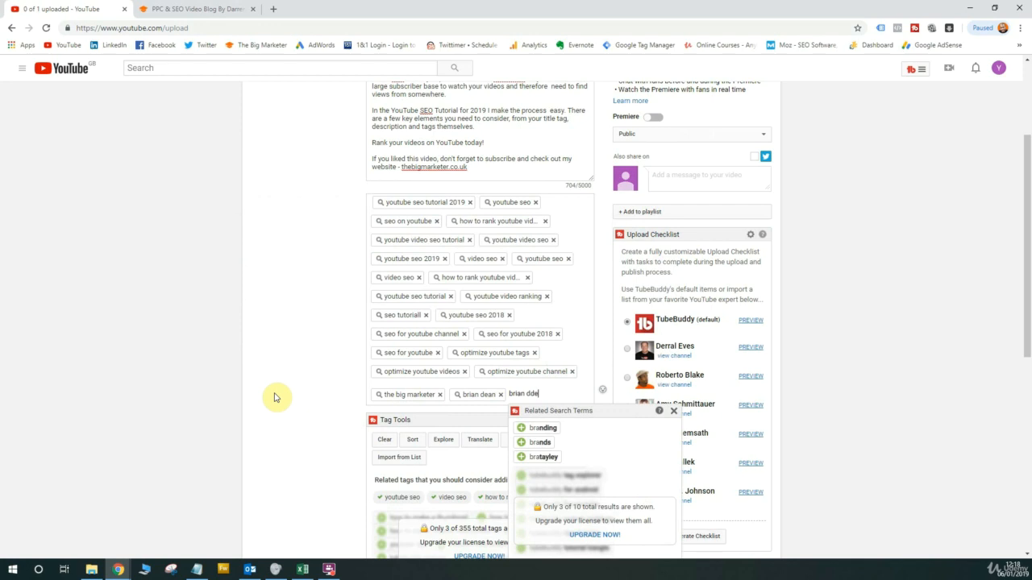
type("an")
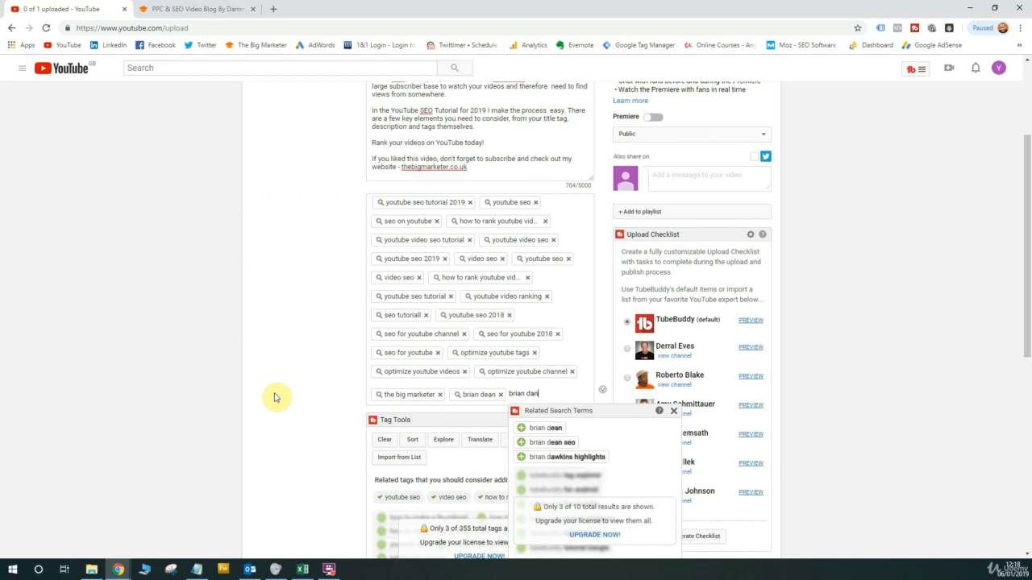
left_click(520, 443)
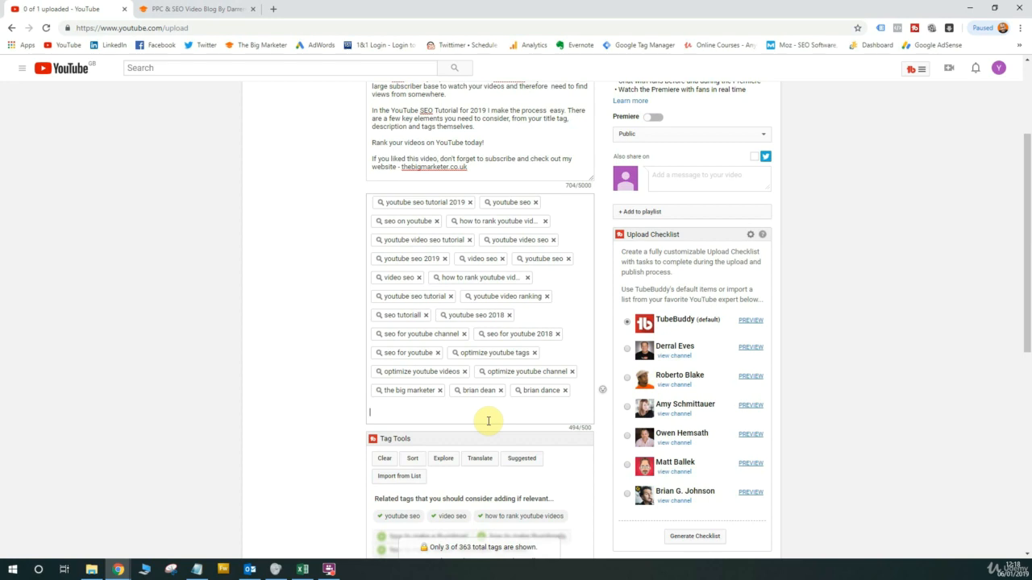
Remove the duplicate tags with TubeBuddy's Tag Sorter and apply the cleaned list to the video.
left_click(412, 457)
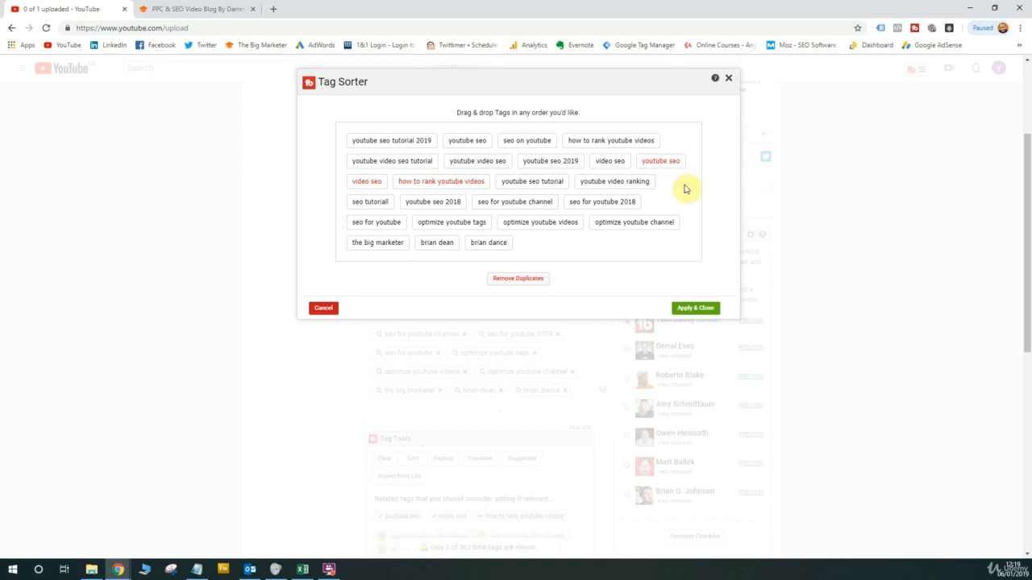
left_click(518, 278)
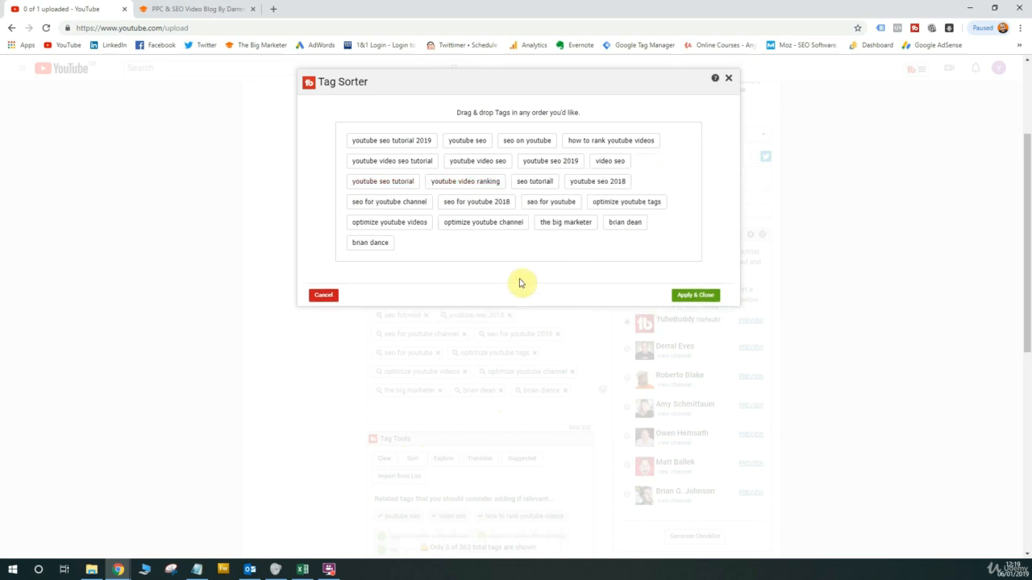
left_click(695, 295)
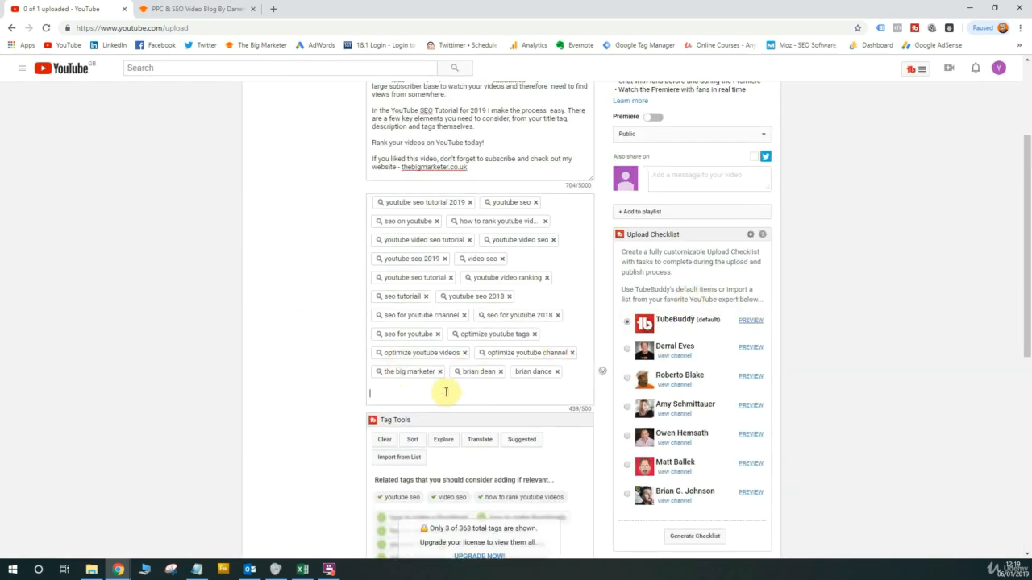
Look up related search terms for "video tutorial youtube" and discard the entry.
type("video tutorial youtube")
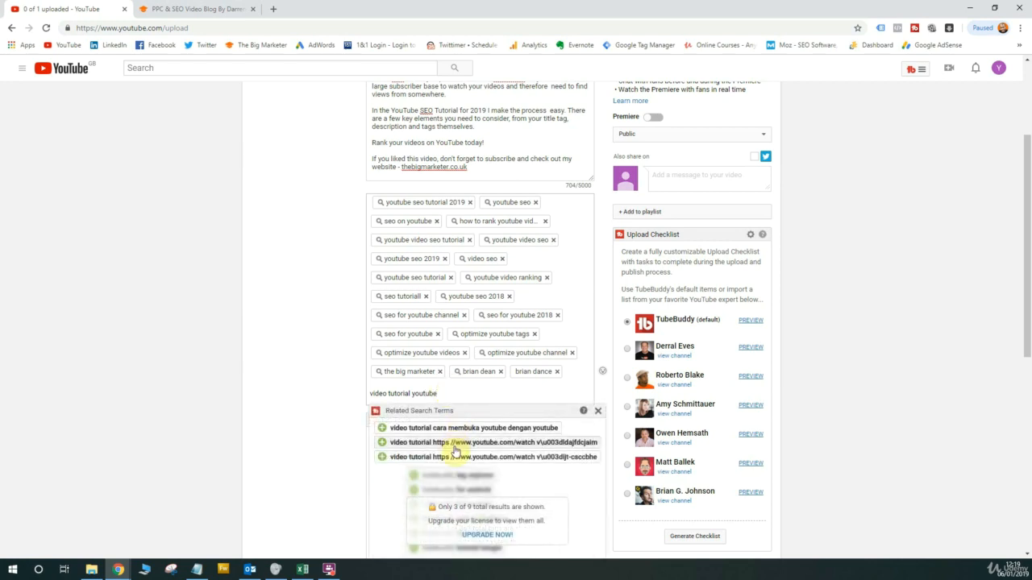
left_click_drag(453, 399, 359, 396)
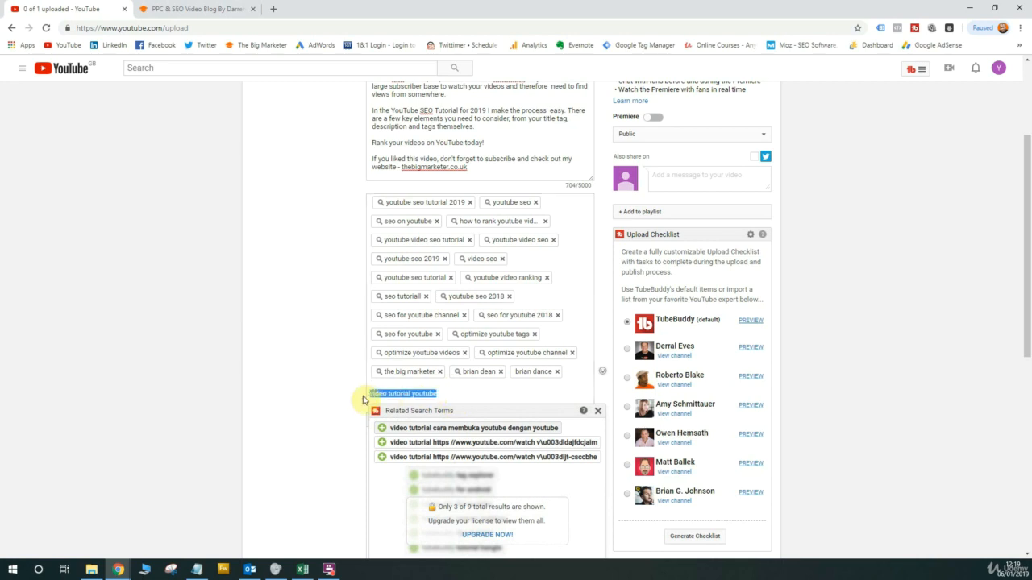
key("BackSpace")
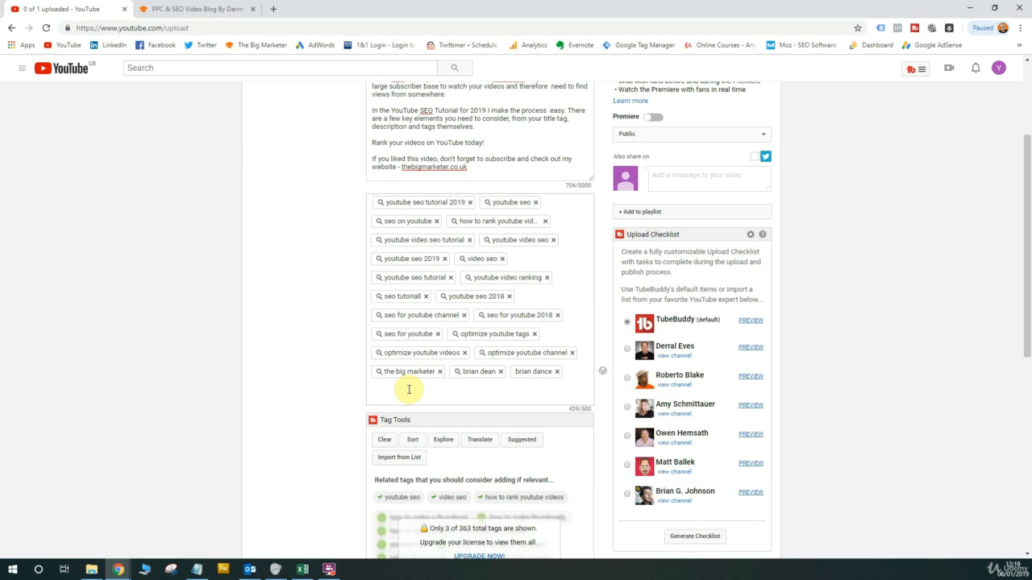
Review the upload page's title, description, tags and video thumbnails section.
scroll(263, 273, "down", 3)
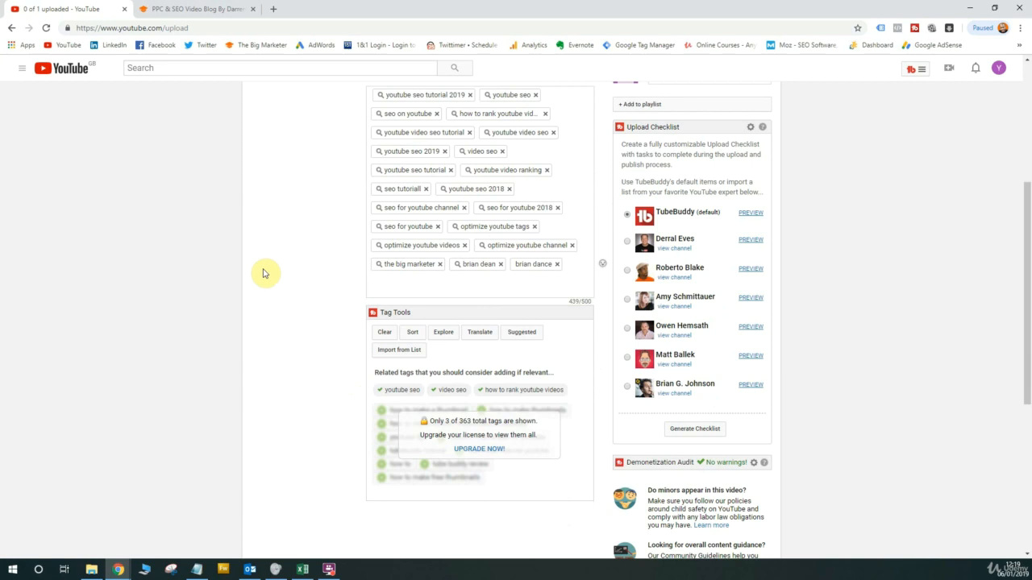
scroll(263, 274, "down", 5)
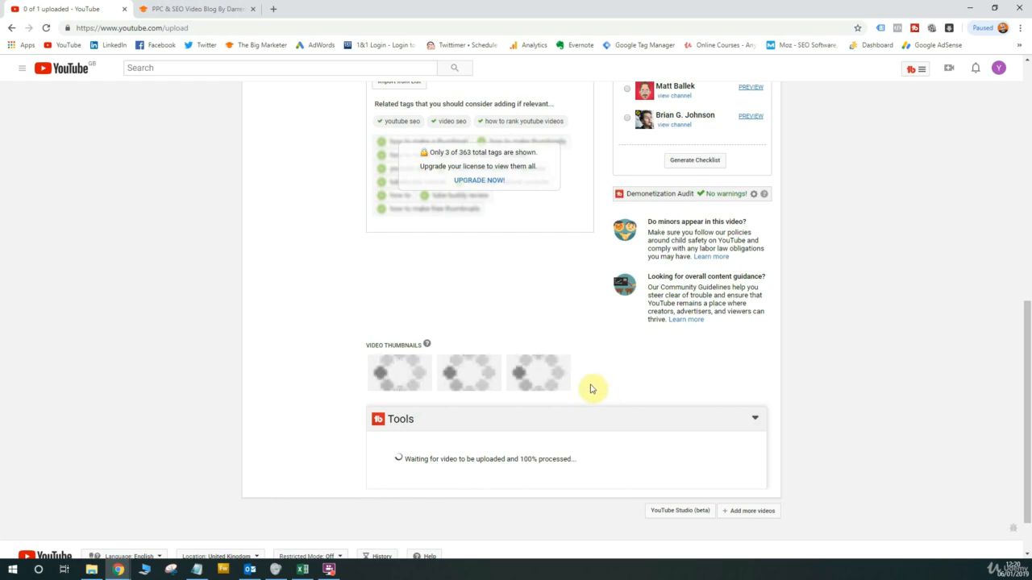
scroll(592, 389, "up", 5)
scroll(593, 388, "up", 2)
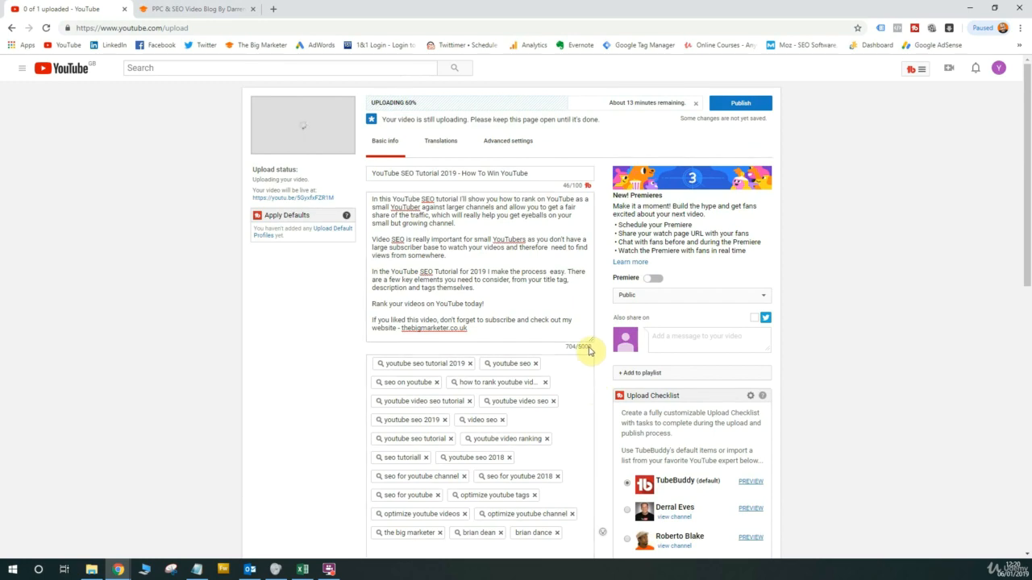
scroll(589, 350, "down", 5)
scroll(589, 350, "down", 3)
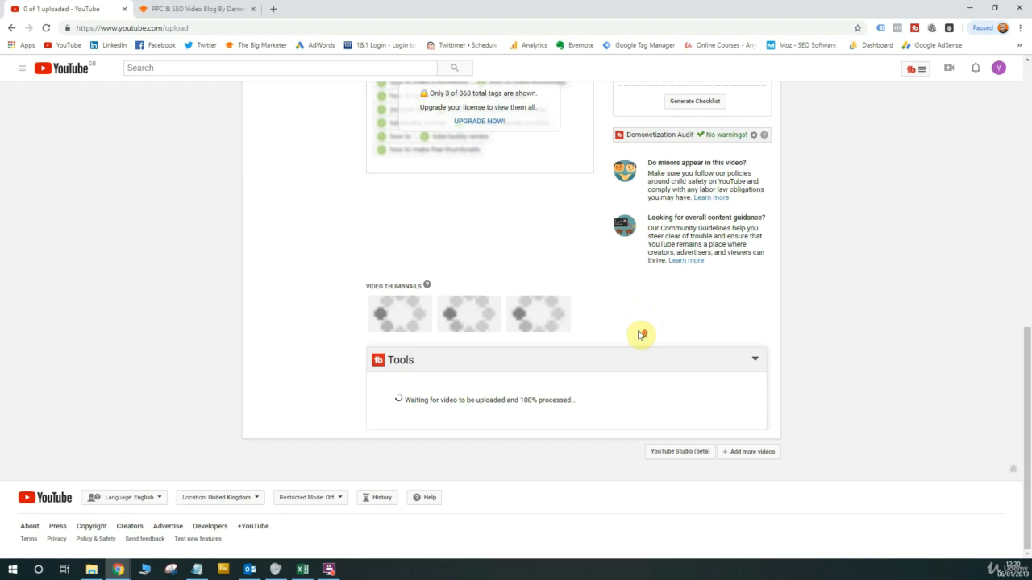
Publish the uploading video with its completed title, description and tags.
scroll(638, 335, "up", 1)
scroll(846, 372, "up", 5)
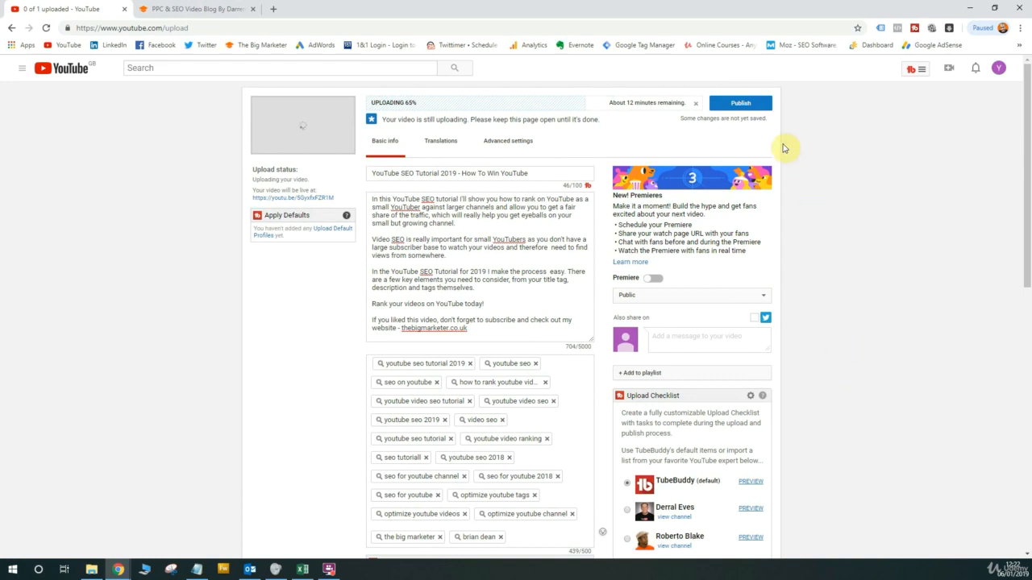
left_click(763, 108)
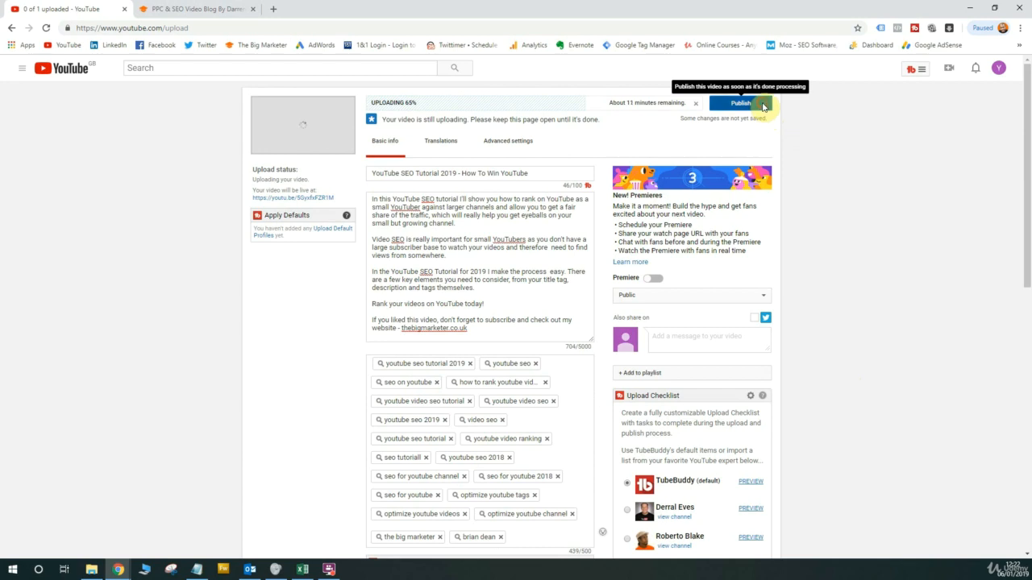